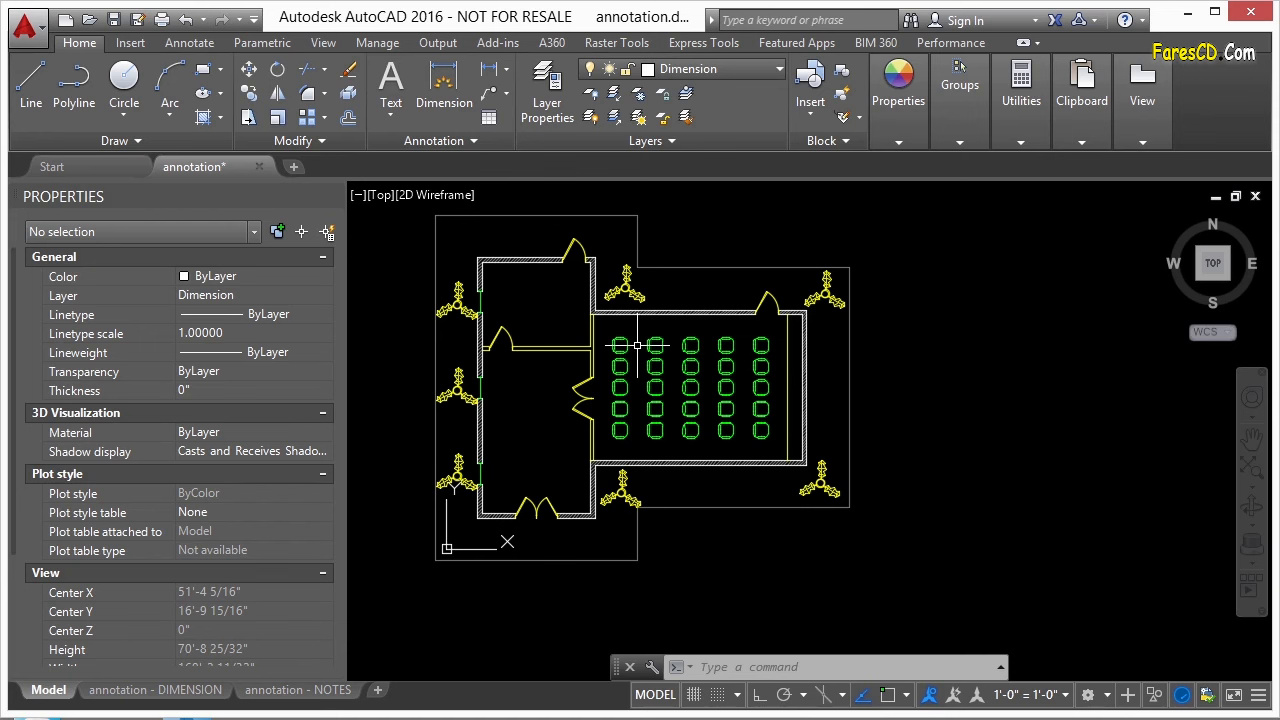
Step: Add the multiline text "THIS IS A ROOM" inside the lower-left room, below the interior partition, in model space
{"action": "type", "text": "MT"}
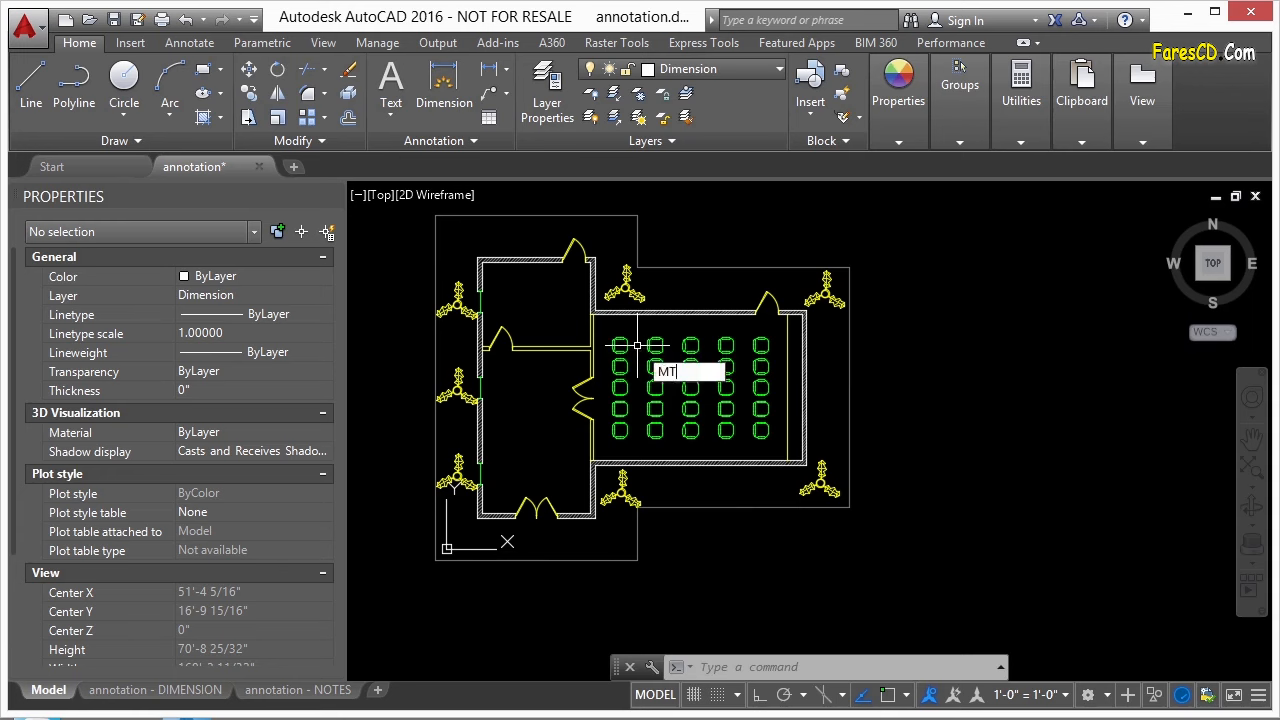
{"action": "key", "text": "Return"}
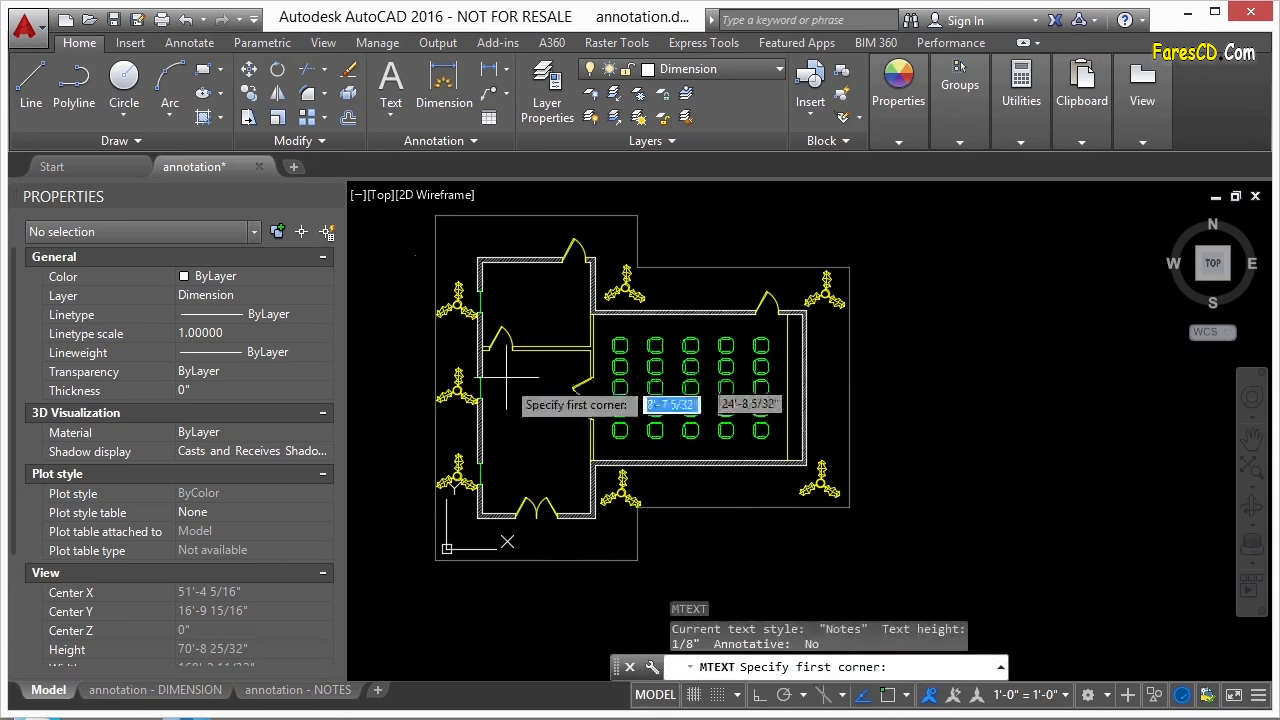
{"action": "scroll", "coordinate": [500, 375], "scroll_direction": "up", "scroll_amount": 5}
{"action": "left_click", "coordinate": [492, 323]}
{"action": "left_click", "coordinate": [645, 390]}
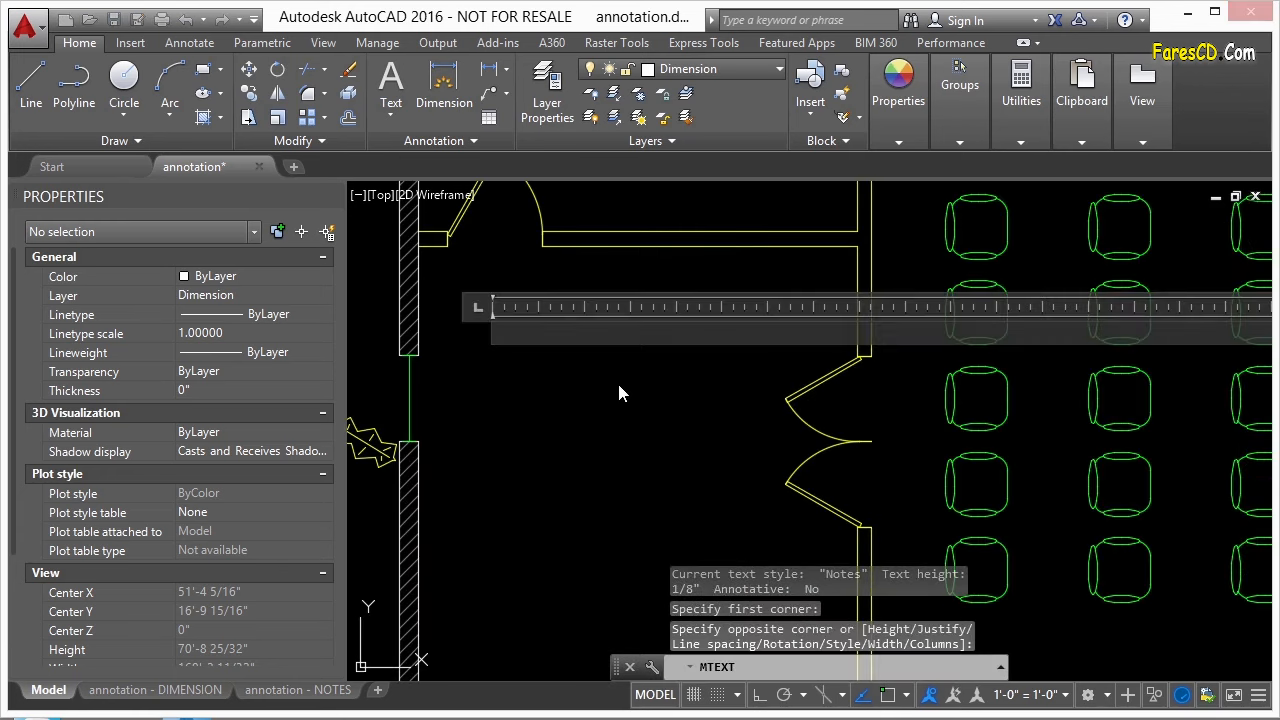
{"action": "type", "text": "THIS IS A ROOM"}
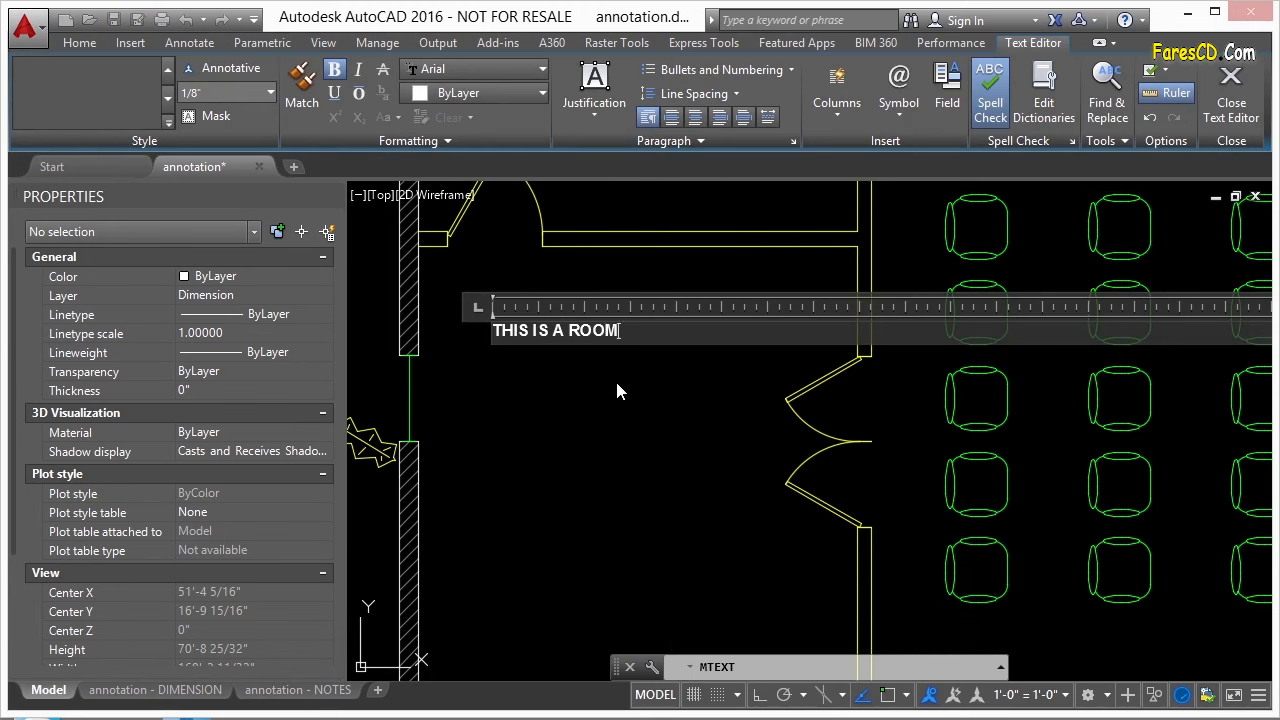
{"action": "left_click", "coordinate": [683, 379]}
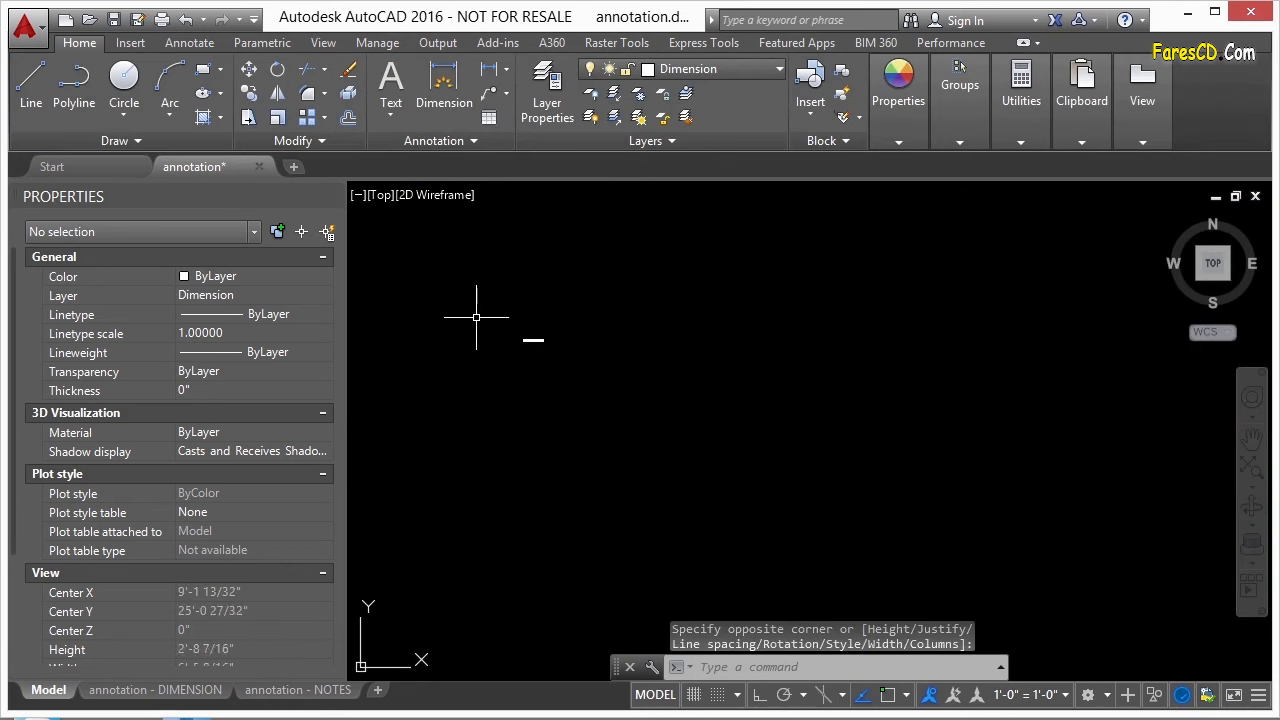
Step: Inspect the properties of the "THIS IS A ROOM" text, including its text height, and deselect it
{"action": "left_click", "coordinate": [619, 376]}
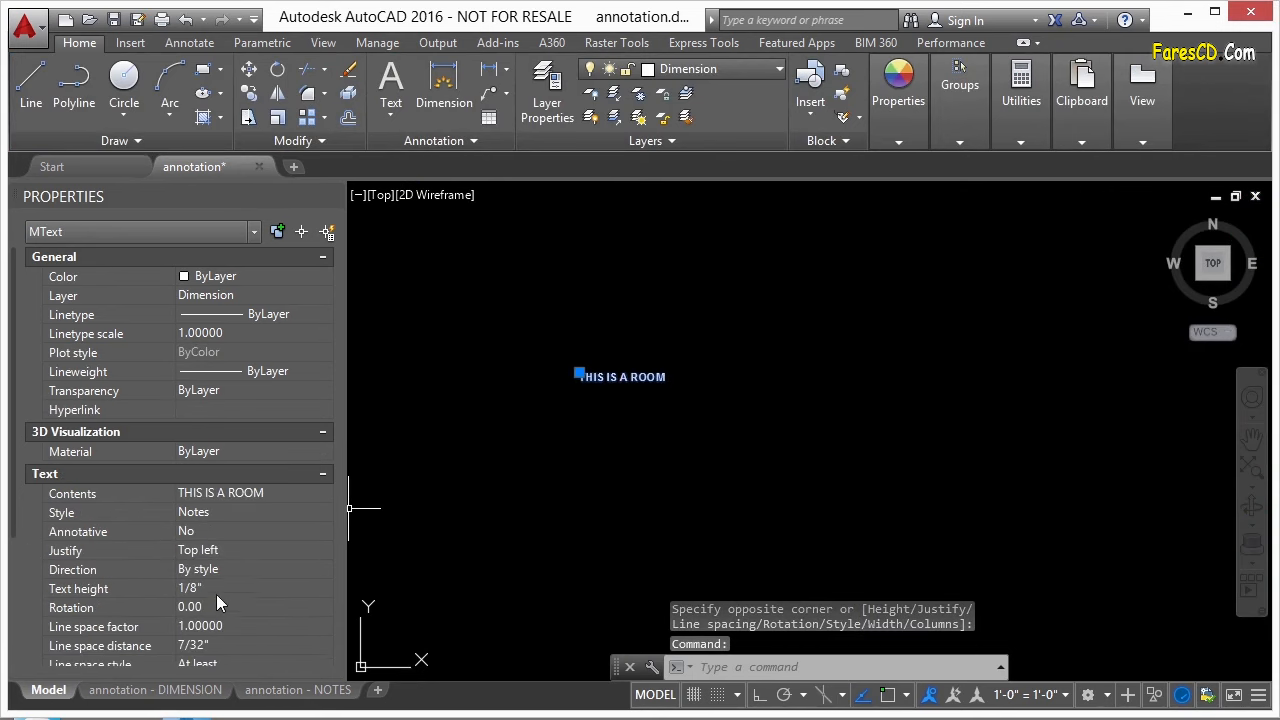
{"action": "scroll", "coordinate": [18, 417], "scroll_direction": "down", "scroll_amount": 1}
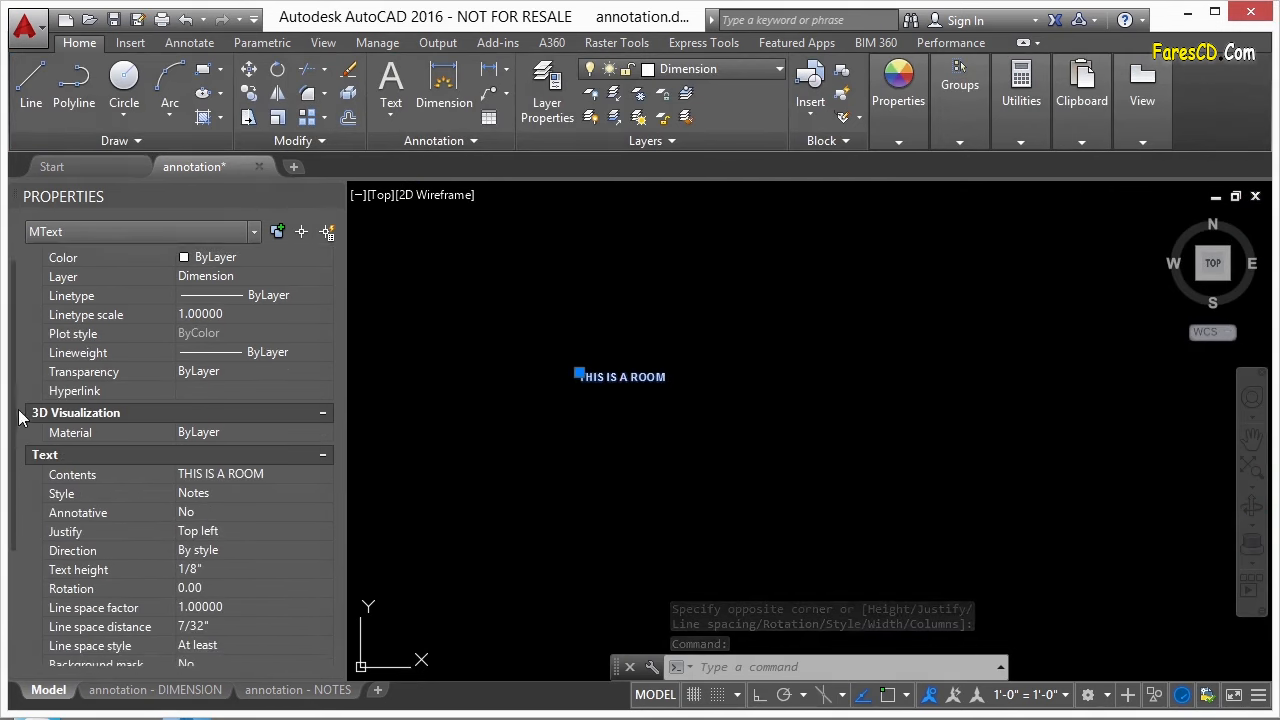
{"action": "scroll", "coordinate": [104, 483], "scroll_direction": "down", "scroll_amount": 3}
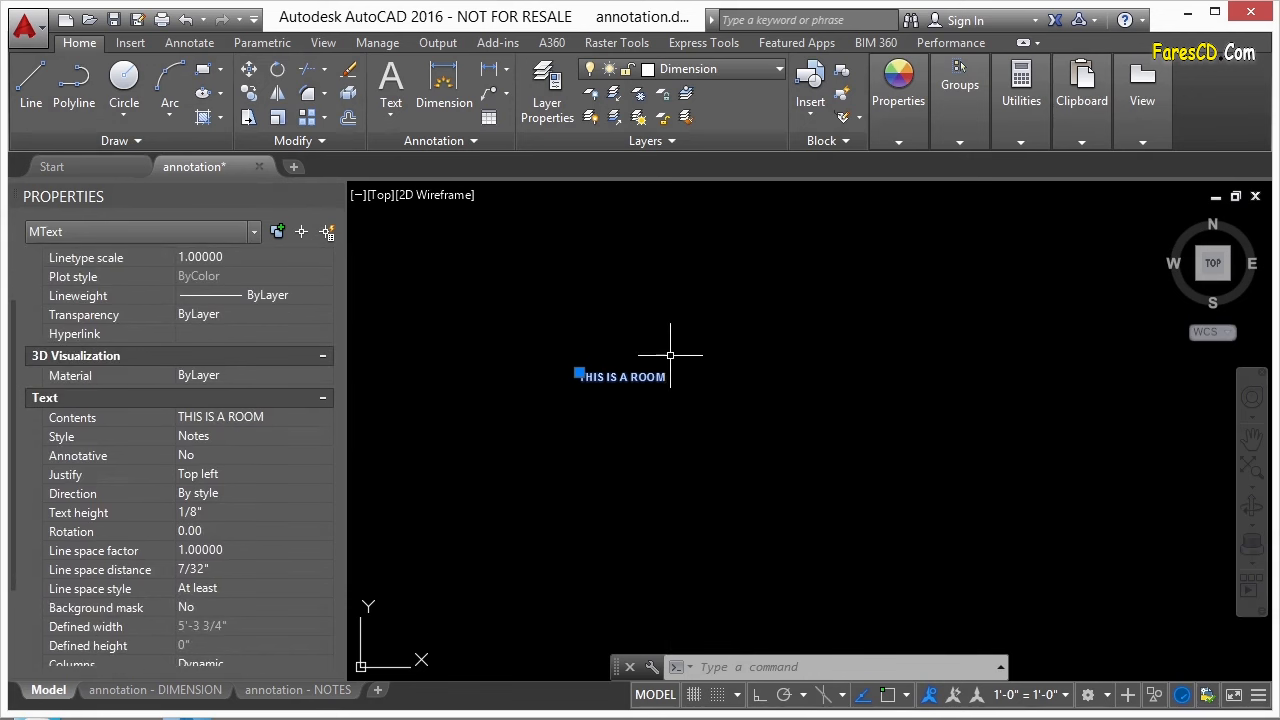
{"action": "key", "text": "Escape"}
{"action": "scroll", "coordinate": [672, 360], "scroll_direction": "down", "scroll_amount": 5}
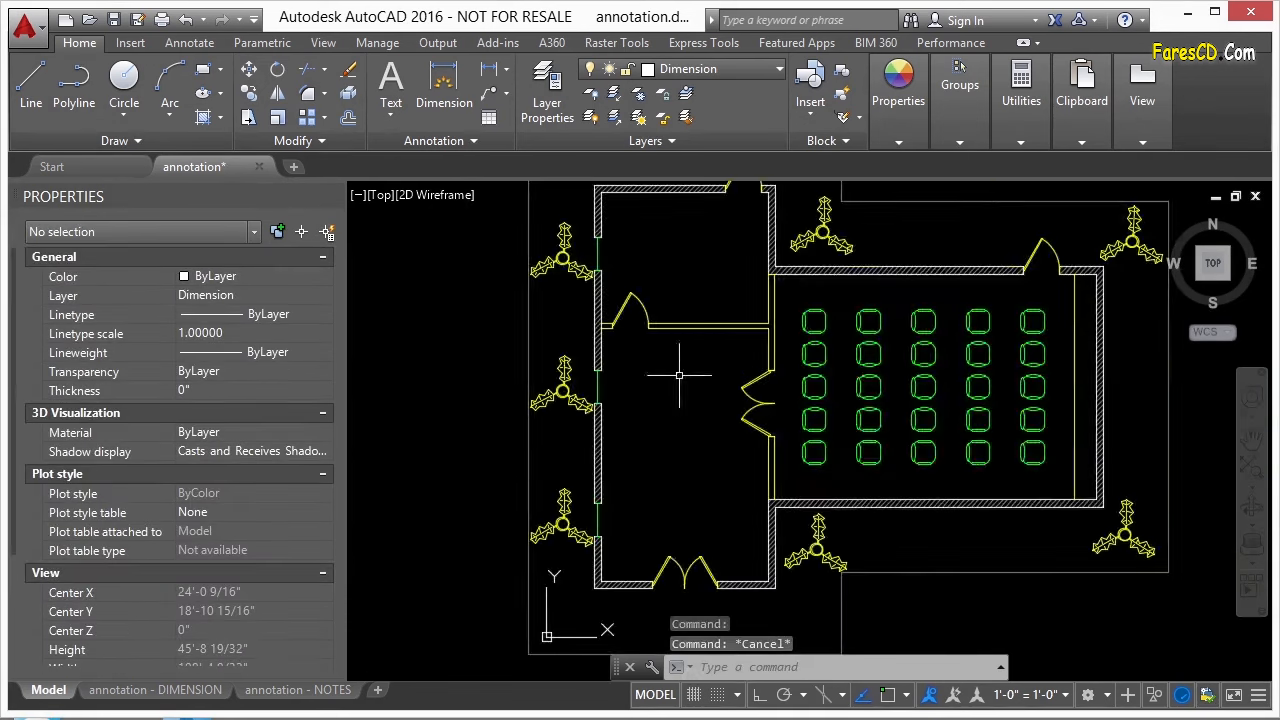
Step: Check the plan's scale note and viewport scale on the annotation - DIMENSION layout, and return to paper space
{"action": "left_click", "coordinate": [185, 690]}
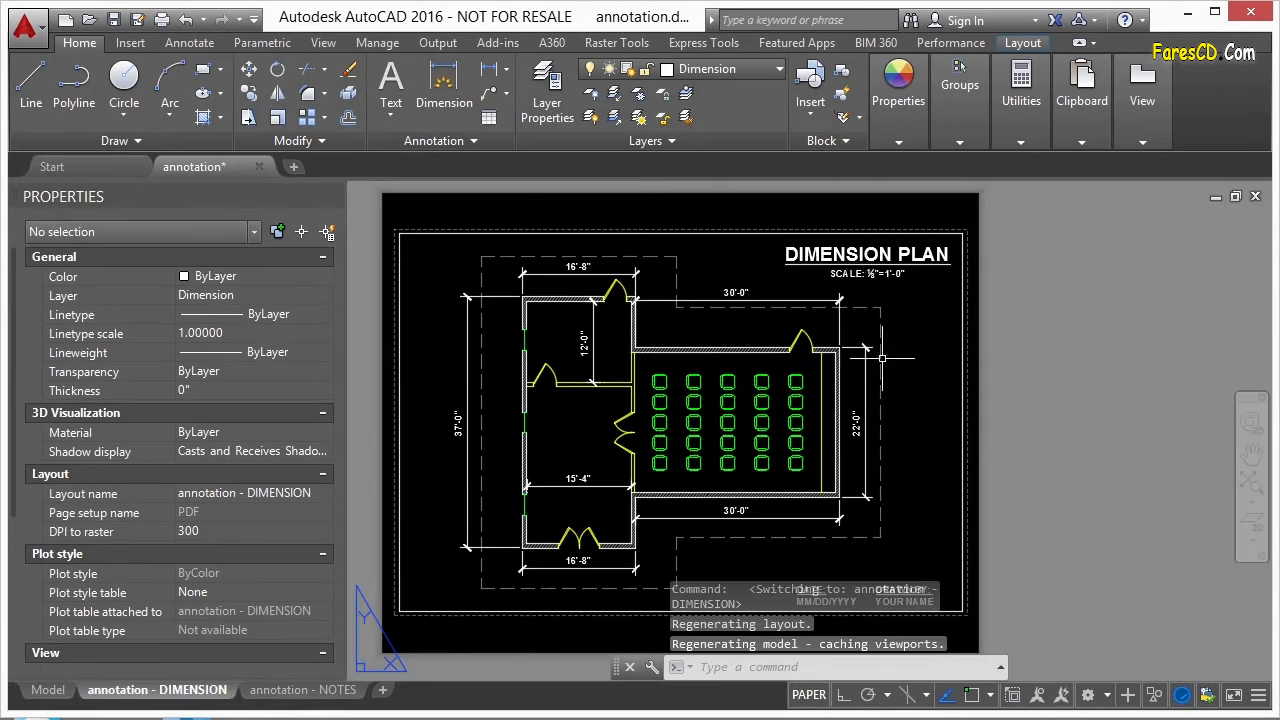
{"action": "scroll", "coordinate": [863, 287], "scroll_direction": "up", "scroll_amount": 5}
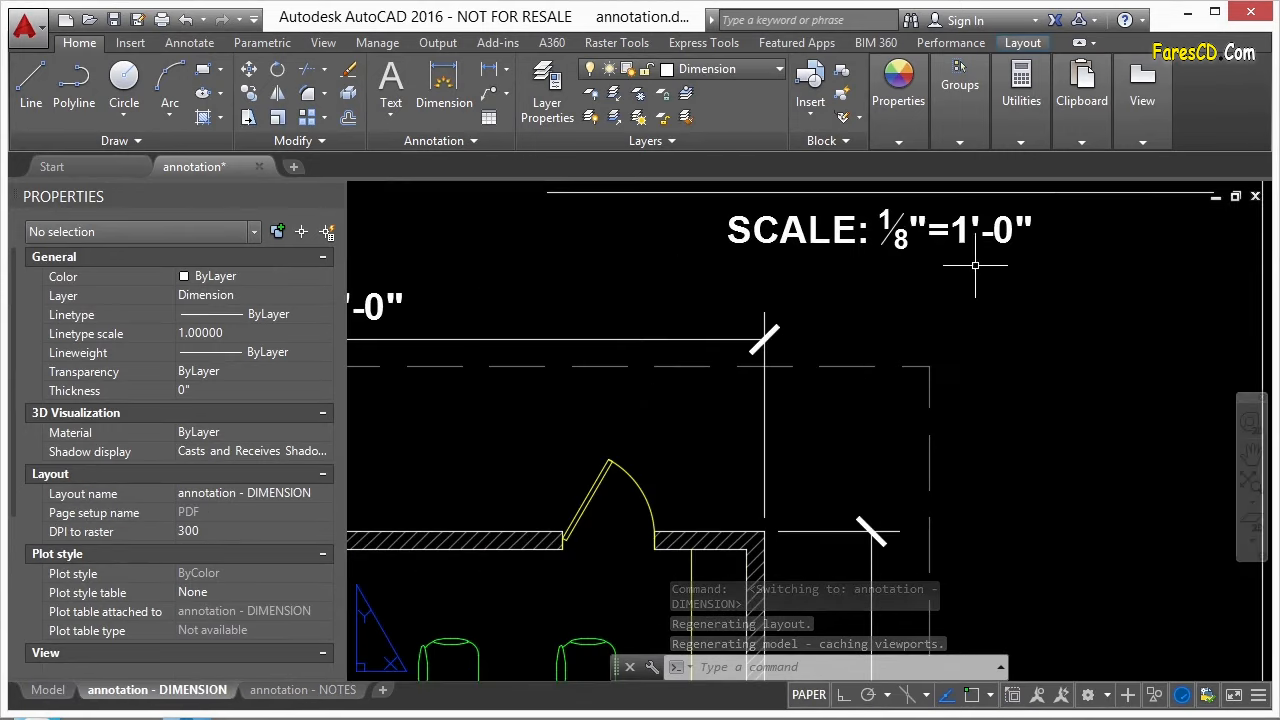
{"action": "scroll", "coordinate": [1020, 263], "scroll_direction": "down", "scroll_amount": 5}
{"action": "double_click", "coordinate": [696, 410]}
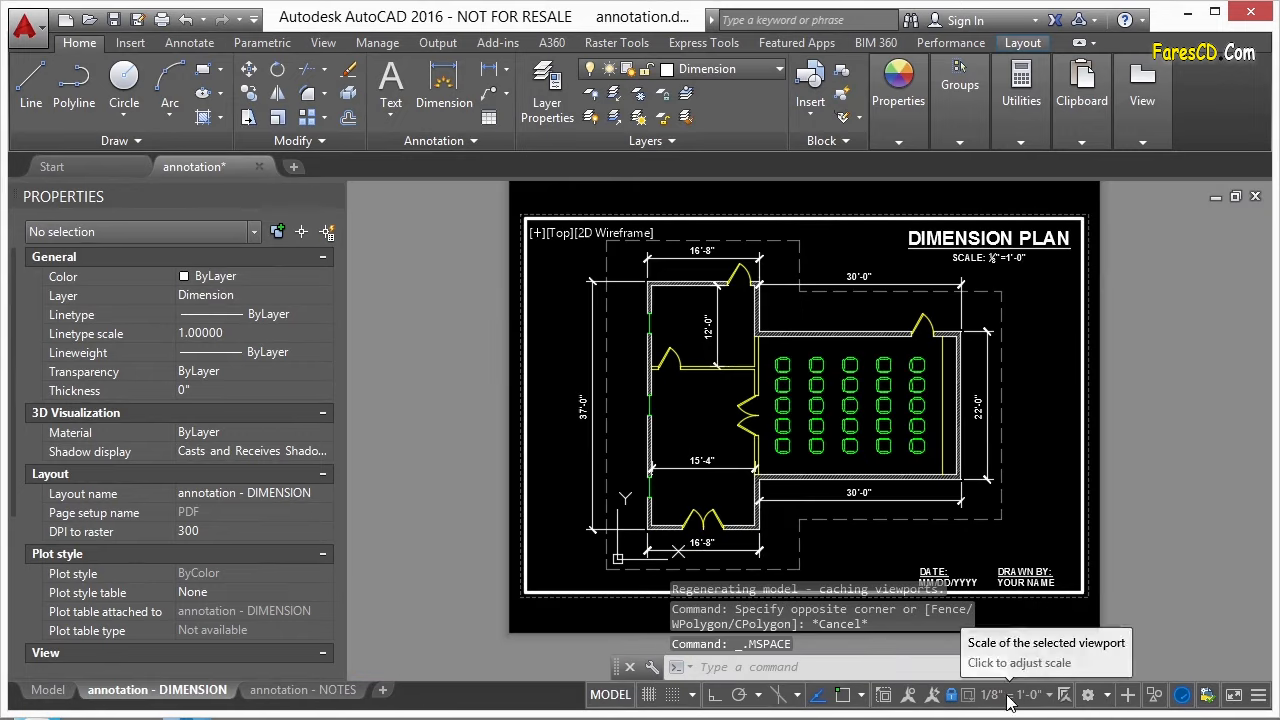
{"action": "double_click", "coordinate": [441, 400]}
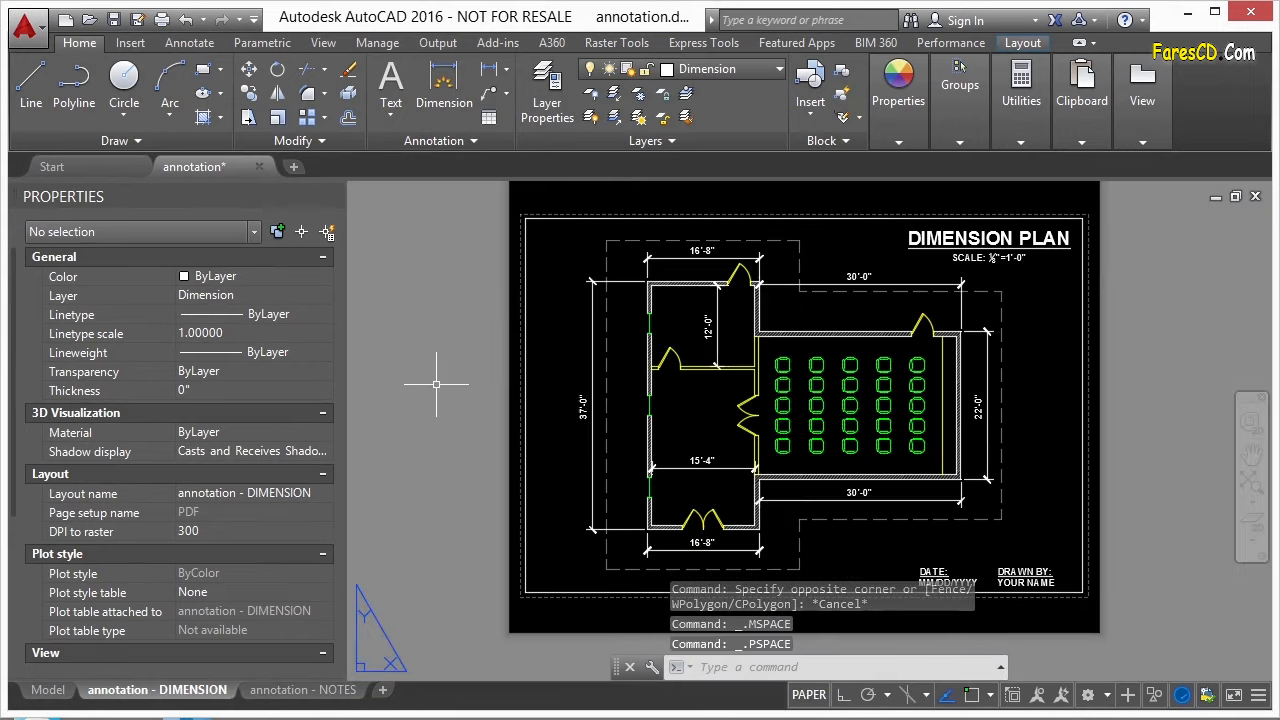
Step: Set the text height of the "THIS IS A ROOM" text to 8 inches in model space
{"action": "left_click", "coordinate": [48, 690]}
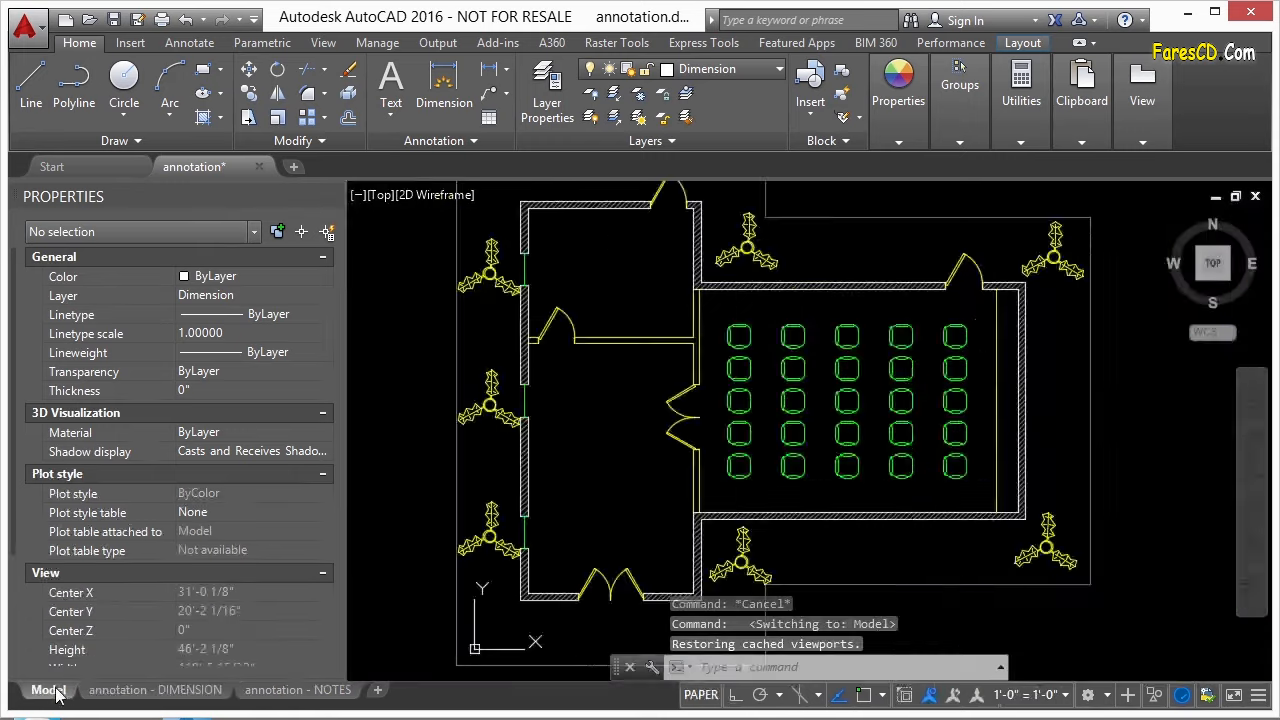
{"action": "scroll", "coordinate": [543, 357], "scroll_direction": "up", "scroll_amount": 4}
{"action": "left_click", "coordinate": [541, 359]}
{"action": "left_click", "coordinate": [451, 453]}
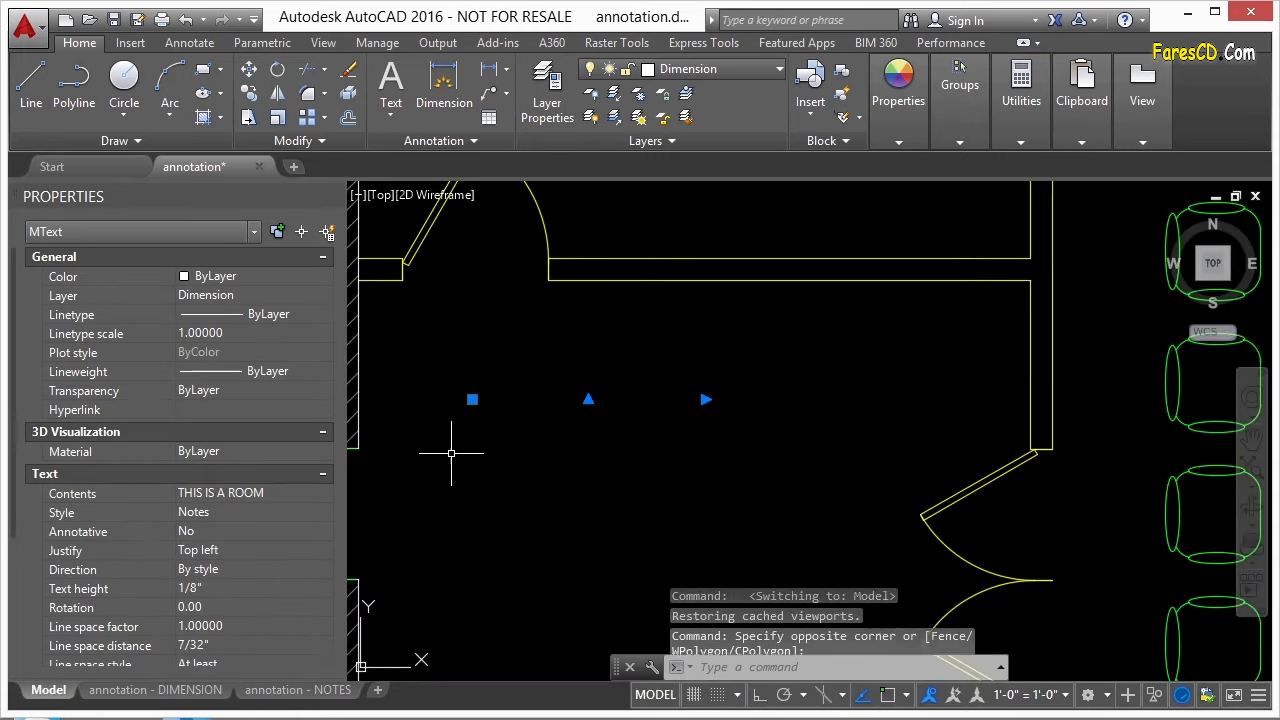
{"action": "left_click", "coordinate": [229, 591]}
{"action": "type", "text": "1"}
{"action": "key", "text": "Return"}
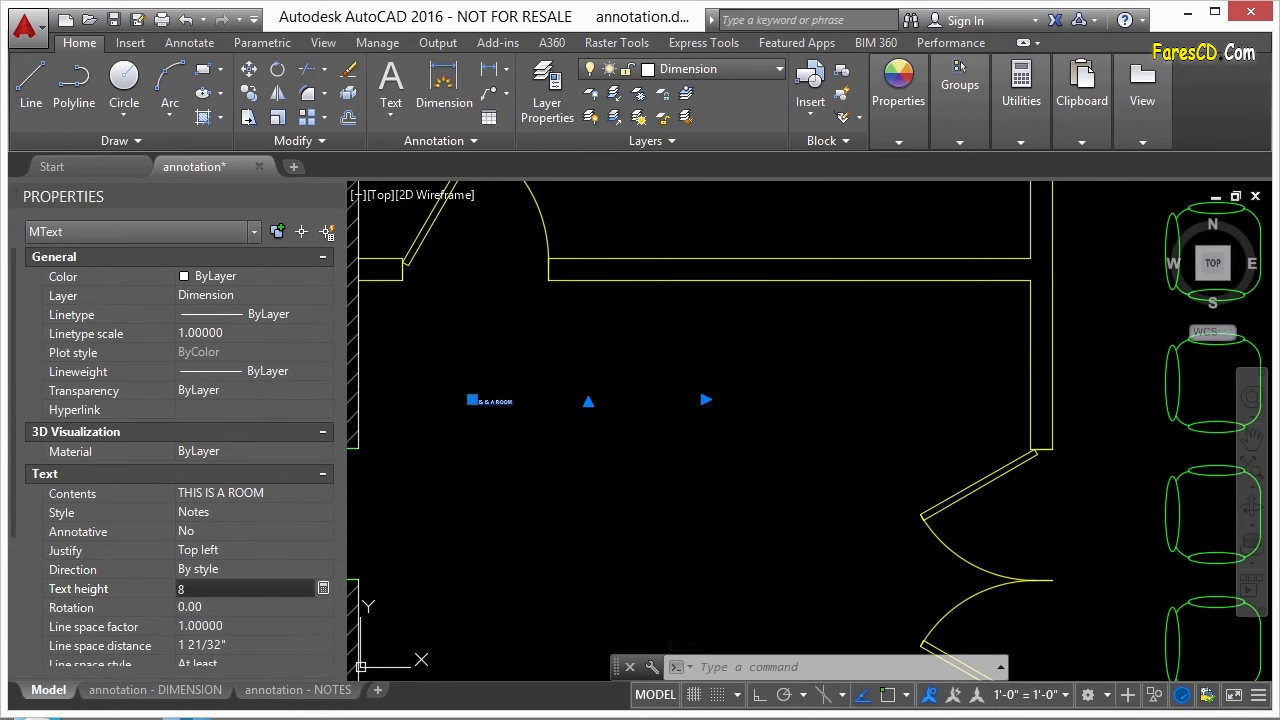
{"action": "key", "text": "Return"}
{"action": "key", "text": "Escape"}
{"action": "scroll", "coordinate": [595, 355], "scroll_direction": "down", "scroll_amount": 4}
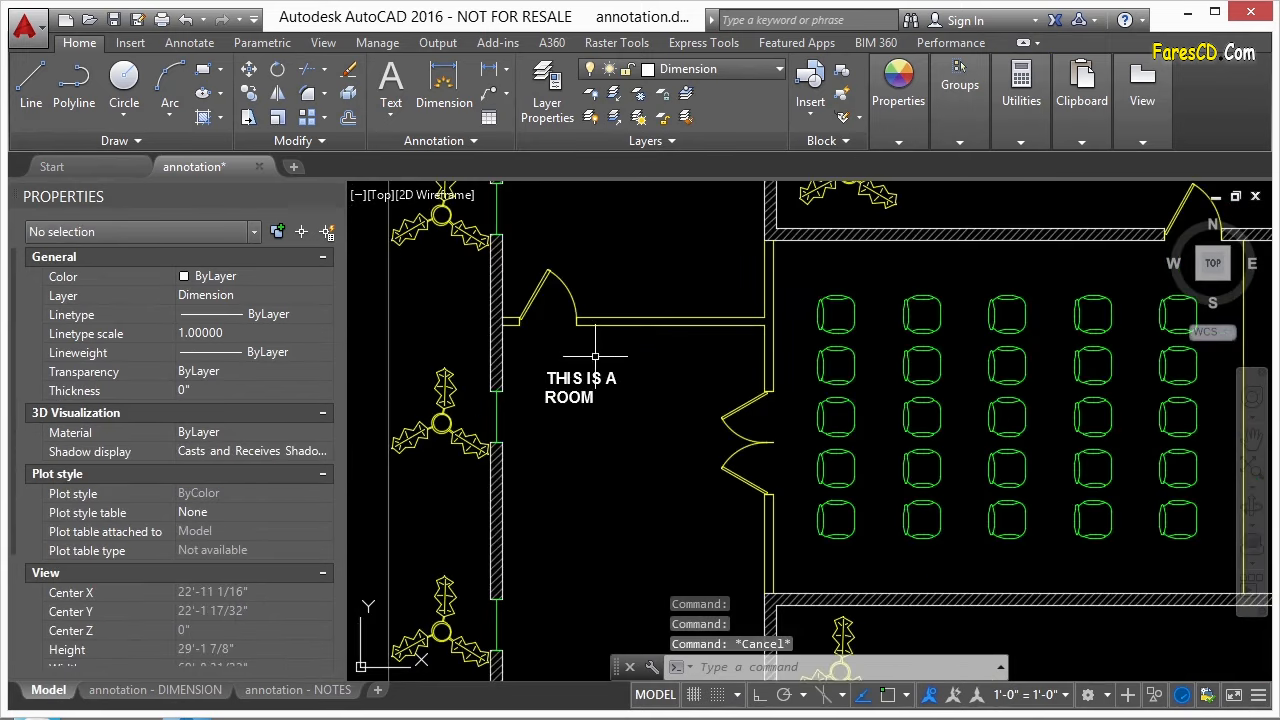
Step: Compare the room text's size with the dimension text on the annotation - DIMENSION layout
{"action": "left_click", "coordinate": [110, 690]}
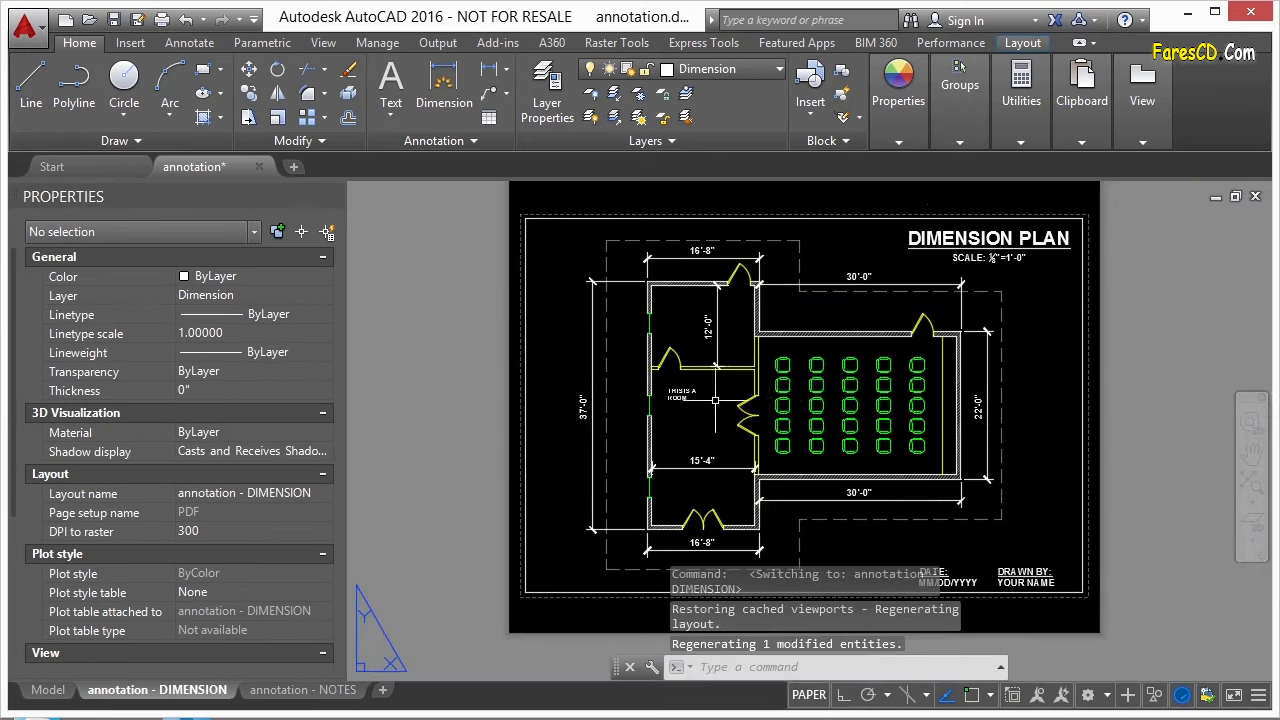
{"action": "scroll", "coordinate": [715, 400], "scroll_direction": "up", "scroll_amount": 5}
{"action": "scroll", "coordinate": [668, 387], "scroll_direction": "down", "scroll_amount": 3}
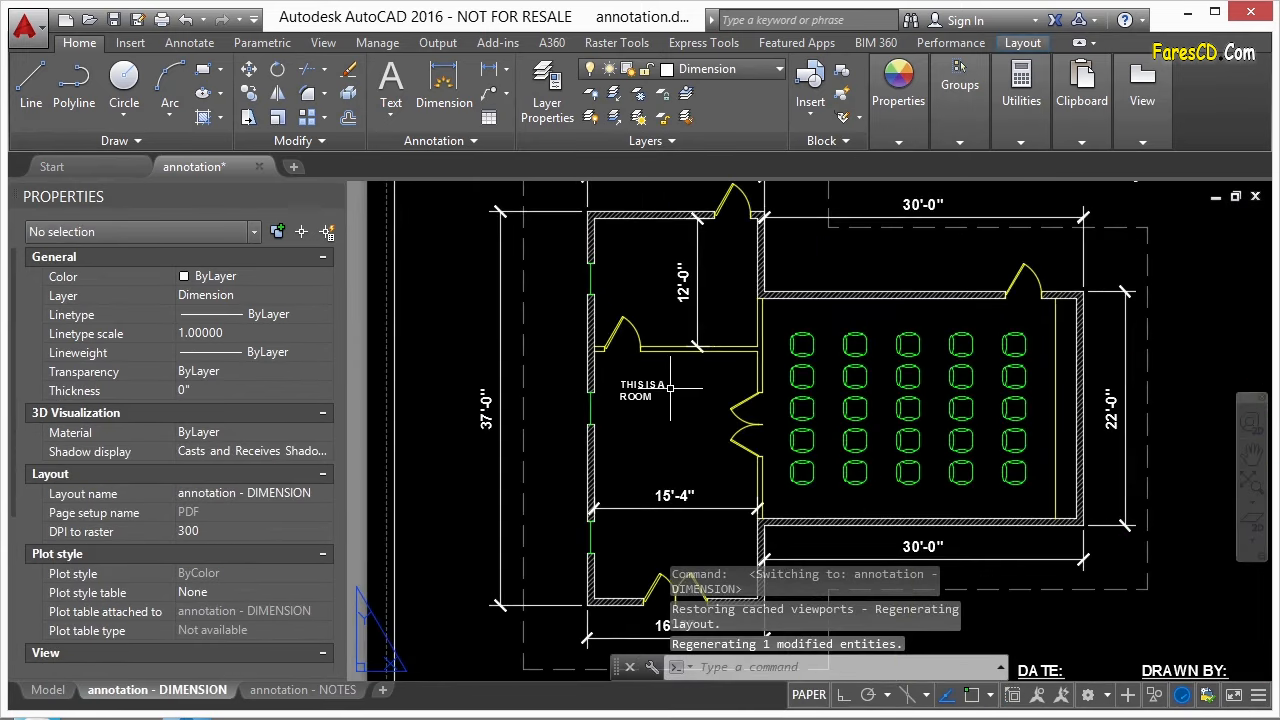
{"action": "scroll", "coordinate": [670, 387], "scroll_direction": "down", "scroll_amount": 4}
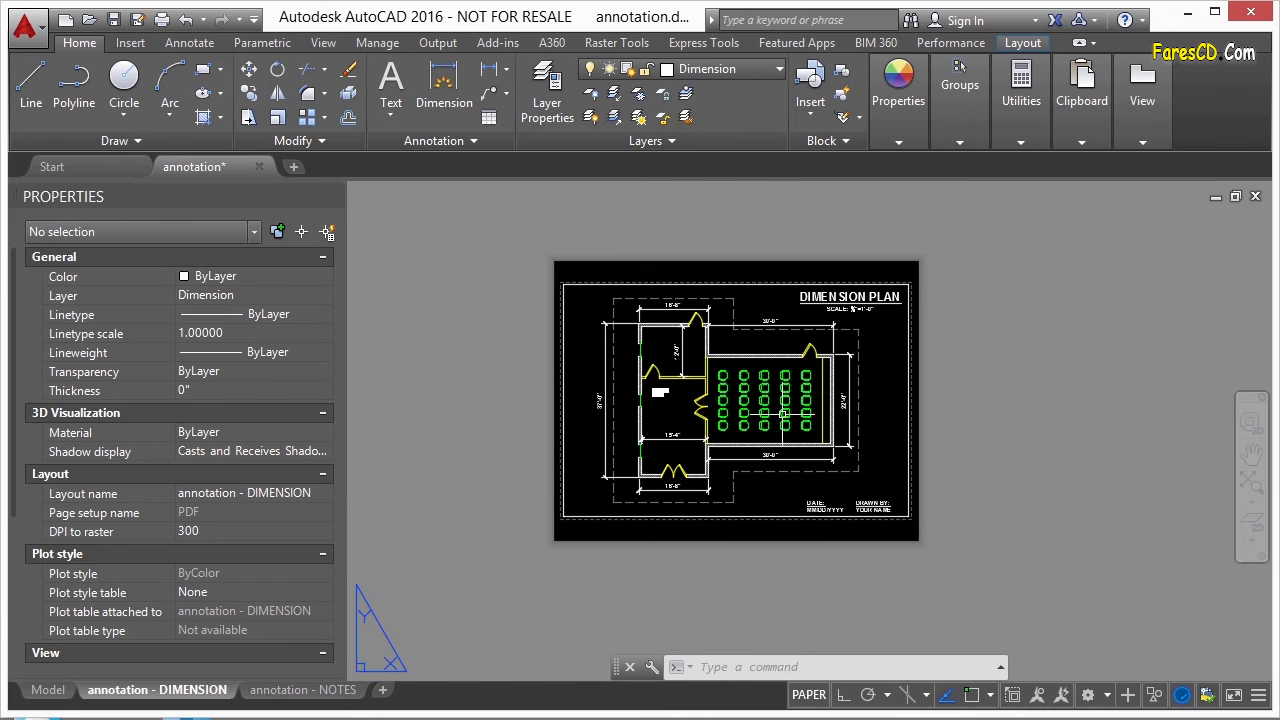
Step: Activate the plan viewport on the layout, unlock it and set its scale to 1/4" = 1'-0"
{"action": "left_click", "coordinate": [864, 423]}
{"action": "left_click", "coordinate": [810, 694]}
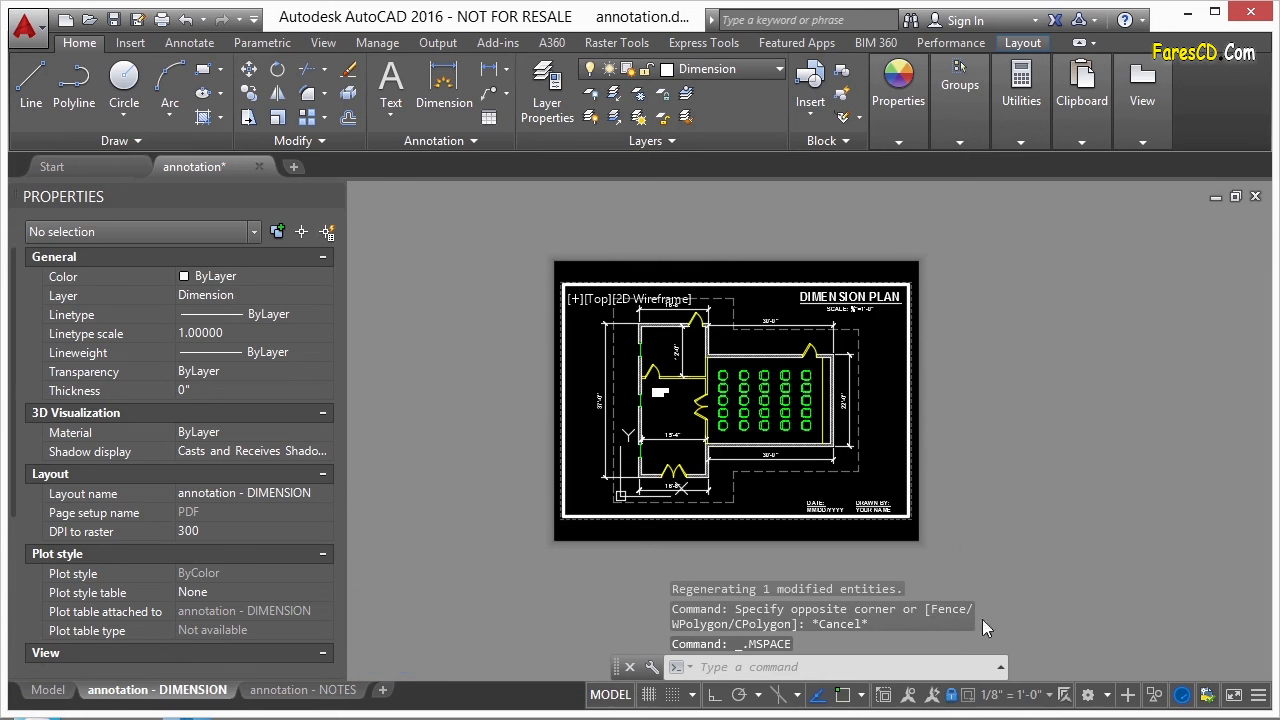
{"action": "left_click", "coordinate": [1036, 700]}
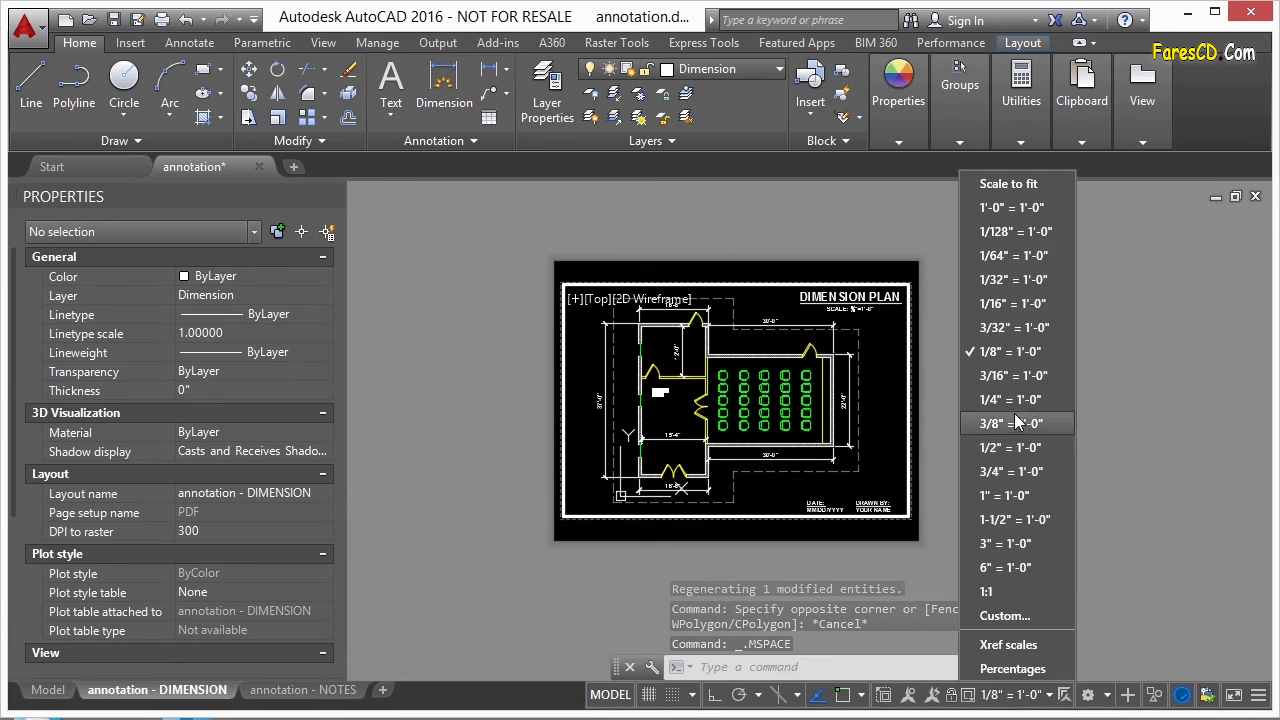
{"action": "left_click", "coordinate": [1012, 401]}
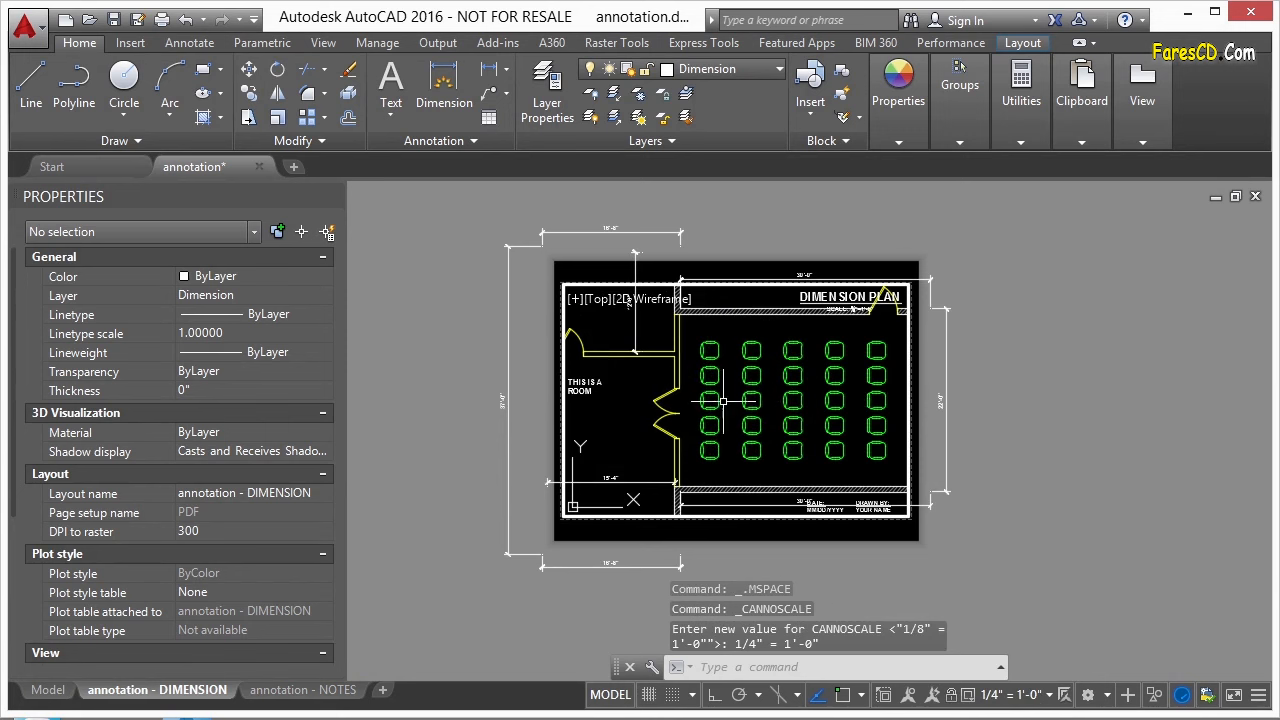
Step: Examine the room text and dimensions in the rescaled viewport from both model and paper space
{"action": "middle_click_drag", "start_coordinate": [653, 401], "coordinate": [707, 399]}
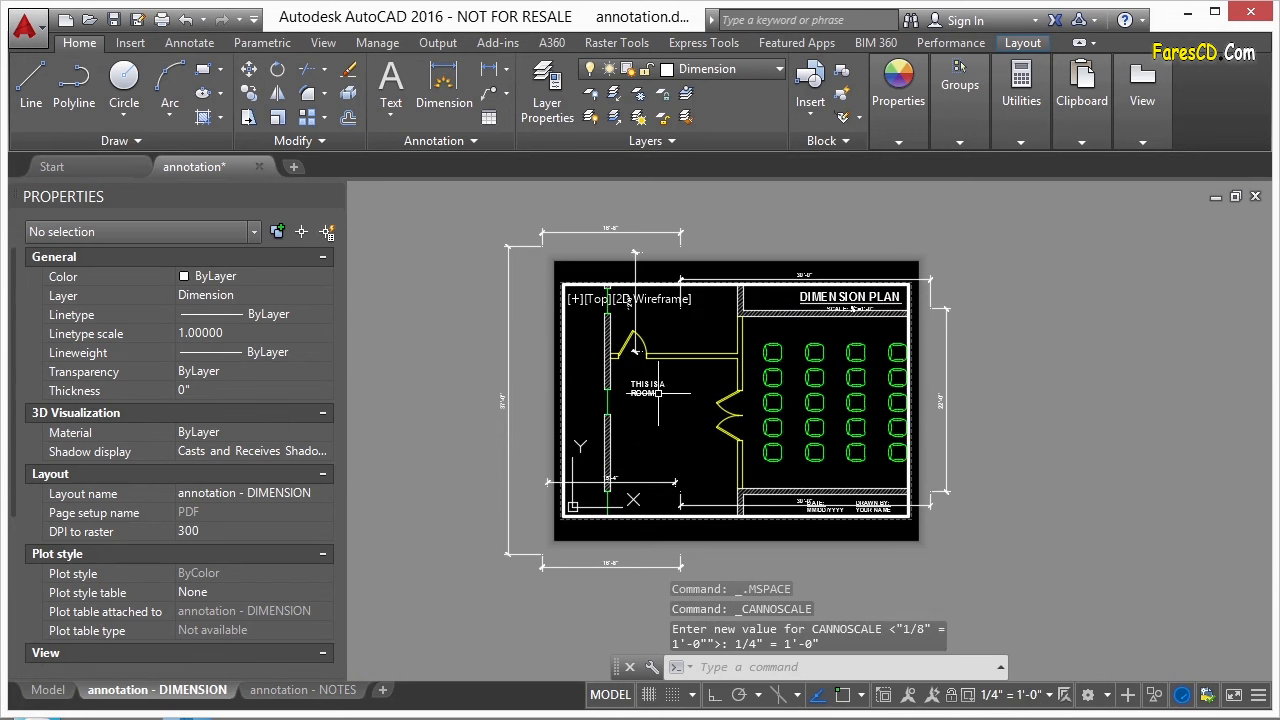
{"action": "scroll", "coordinate": [650, 390], "scroll_direction": "up", "scroll_amount": 5}
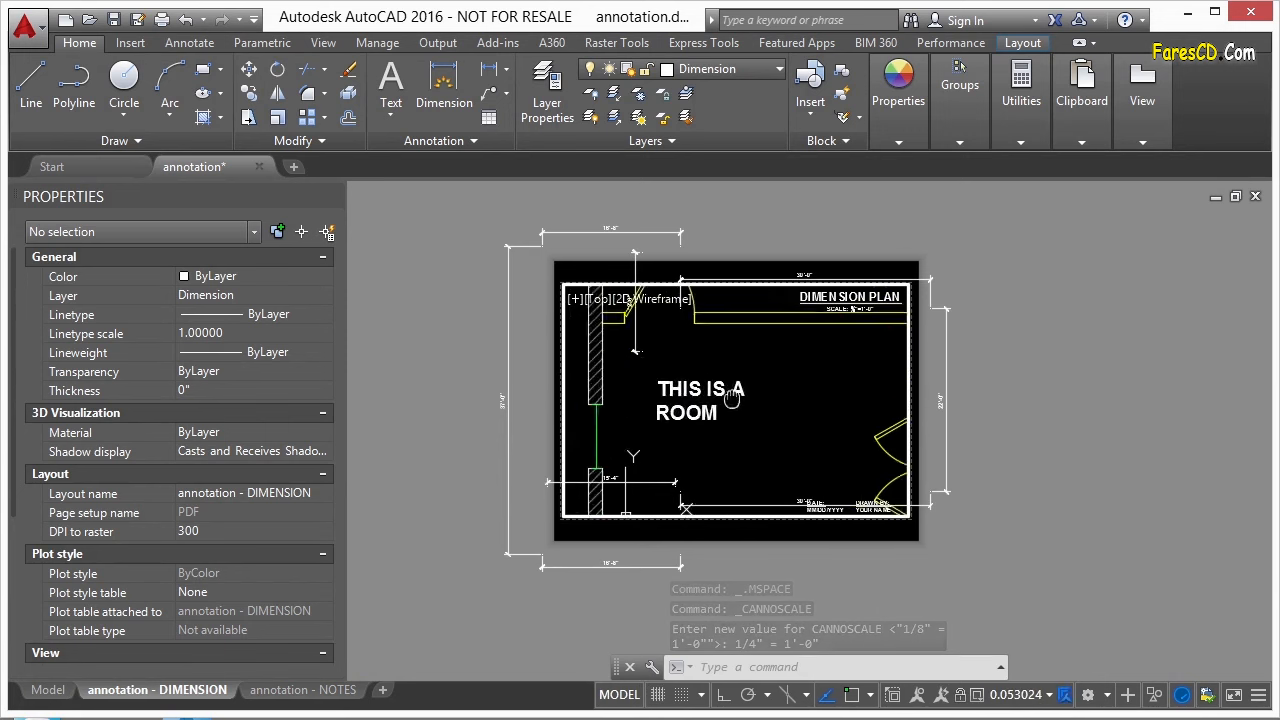
{"action": "scroll", "coordinate": [735, 398], "scroll_direction": "down", "scroll_amount": 4}
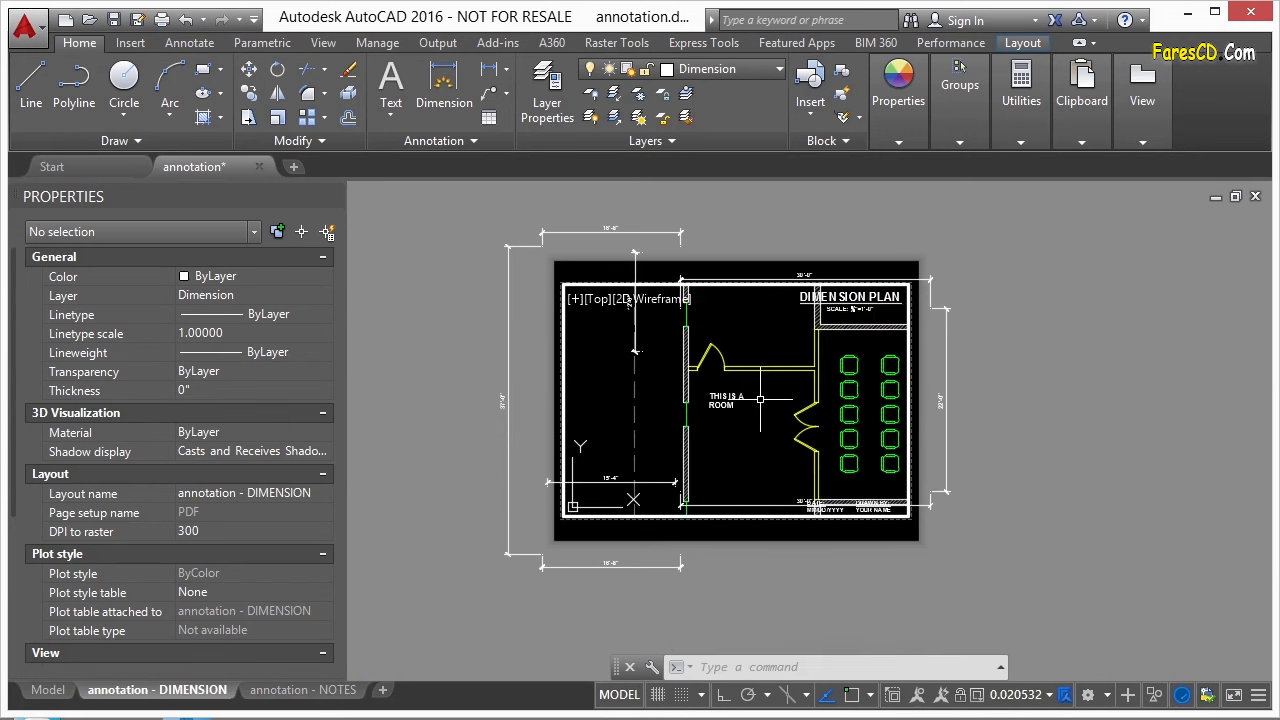
{"action": "double_click", "coordinate": [935, 425]}
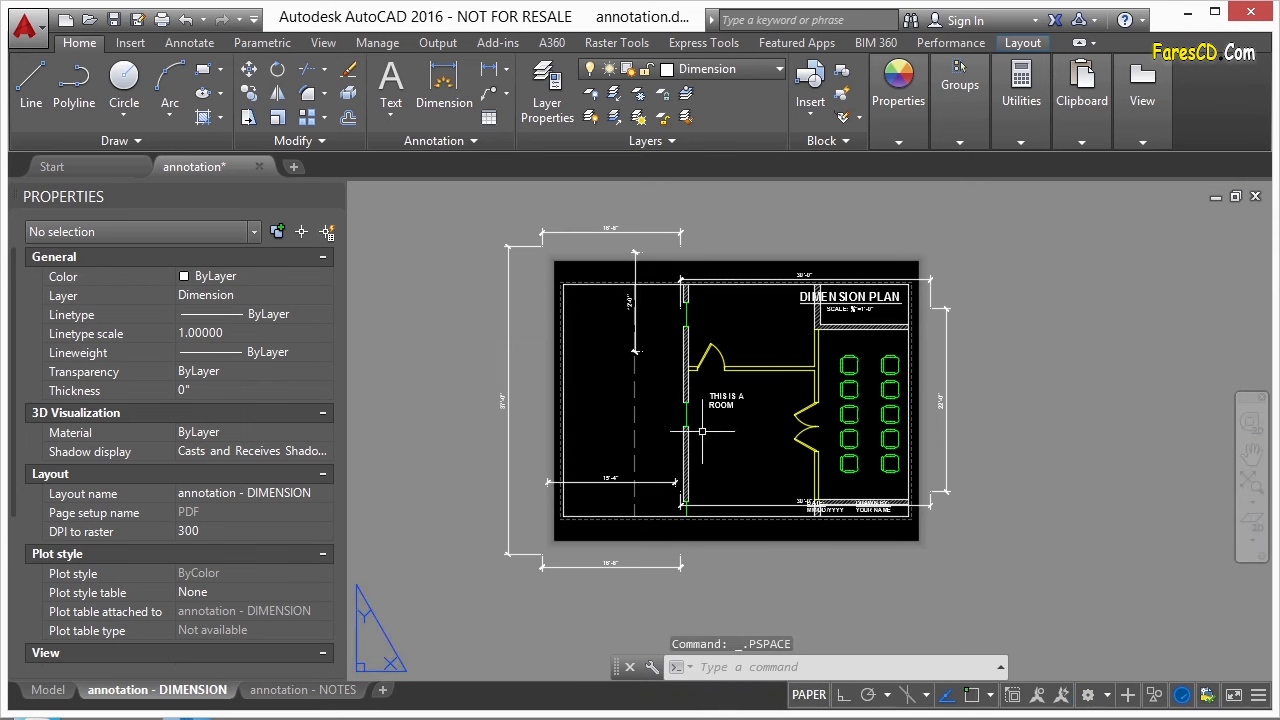
{"action": "scroll", "coordinate": [584, 495], "scroll_direction": "up", "scroll_amount": 2}
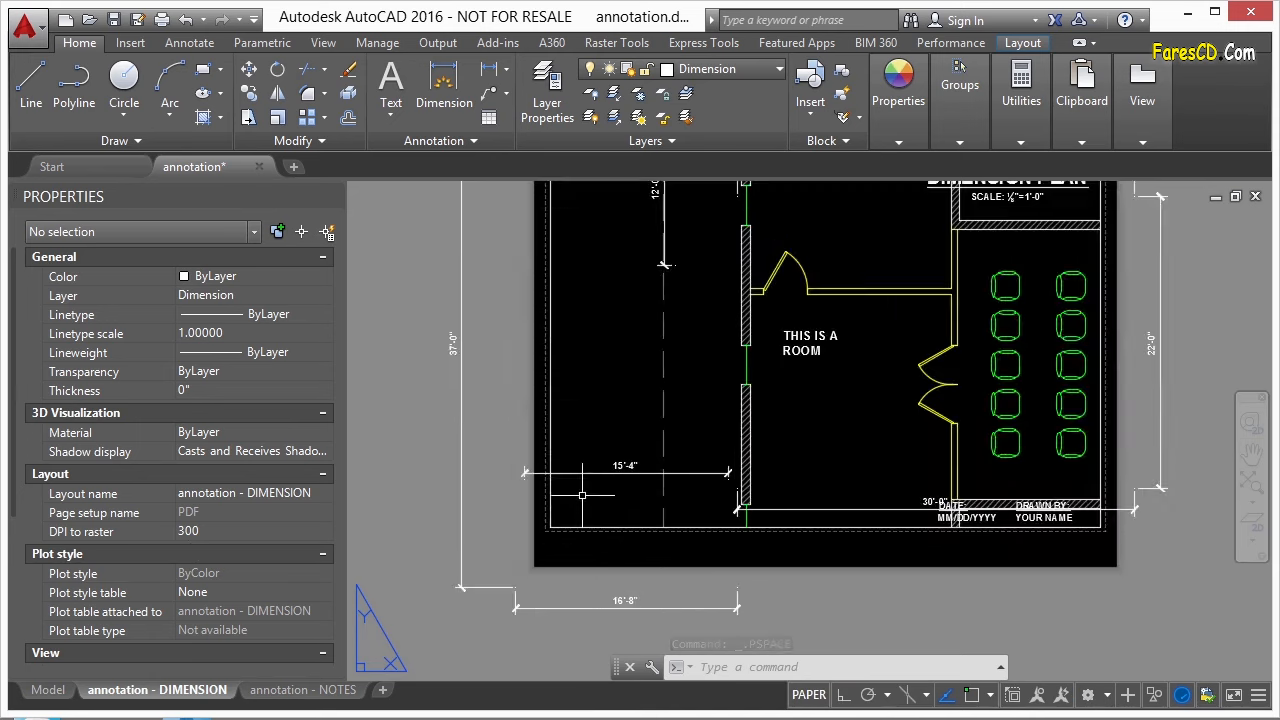
{"action": "scroll", "coordinate": [570, 475], "scroll_direction": "down", "scroll_amount": 2}
{"action": "scroll", "coordinate": [580, 470], "scroll_direction": "up", "scroll_amount": 1}
{"action": "scroll", "coordinate": [580, 470], "scroll_direction": "down", "scroll_amount": 3}
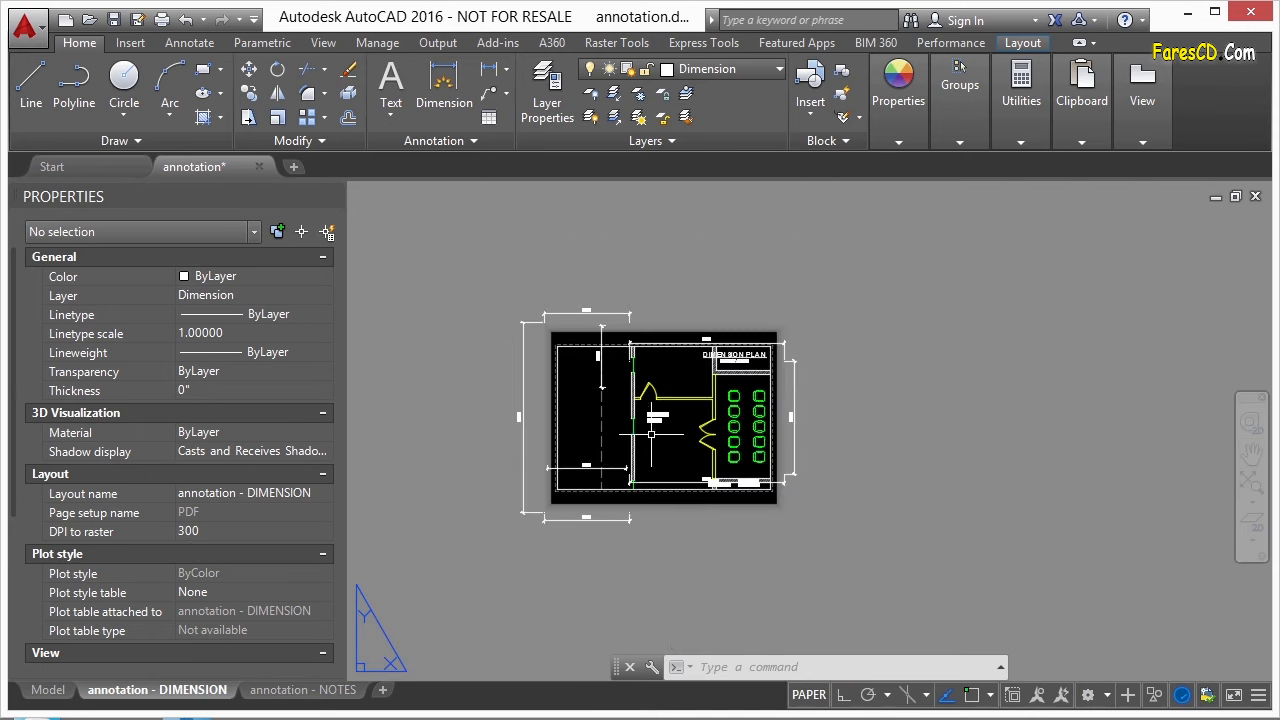
Step: In model space, make the Notes text style annotative with a 1/8" paper text height and set it current
{"action": "left_click", "coordinate": [47, 683]}
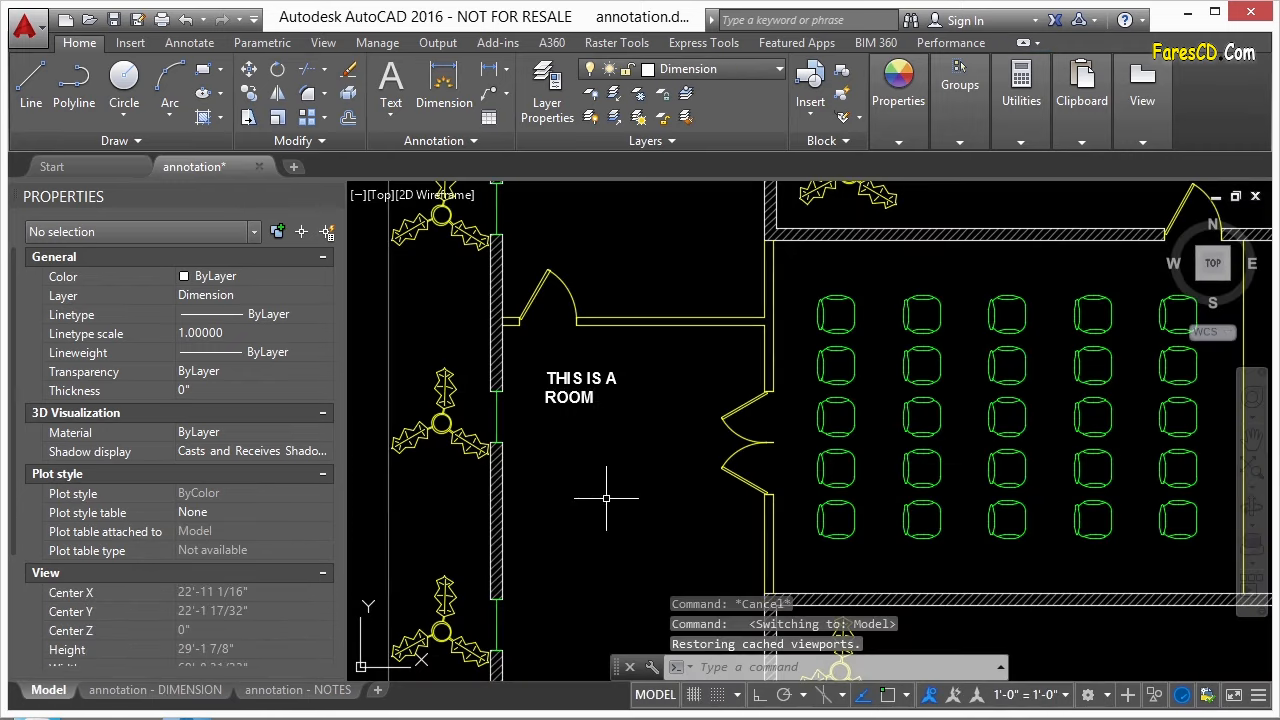
{"action": "type", "text": "ST"}
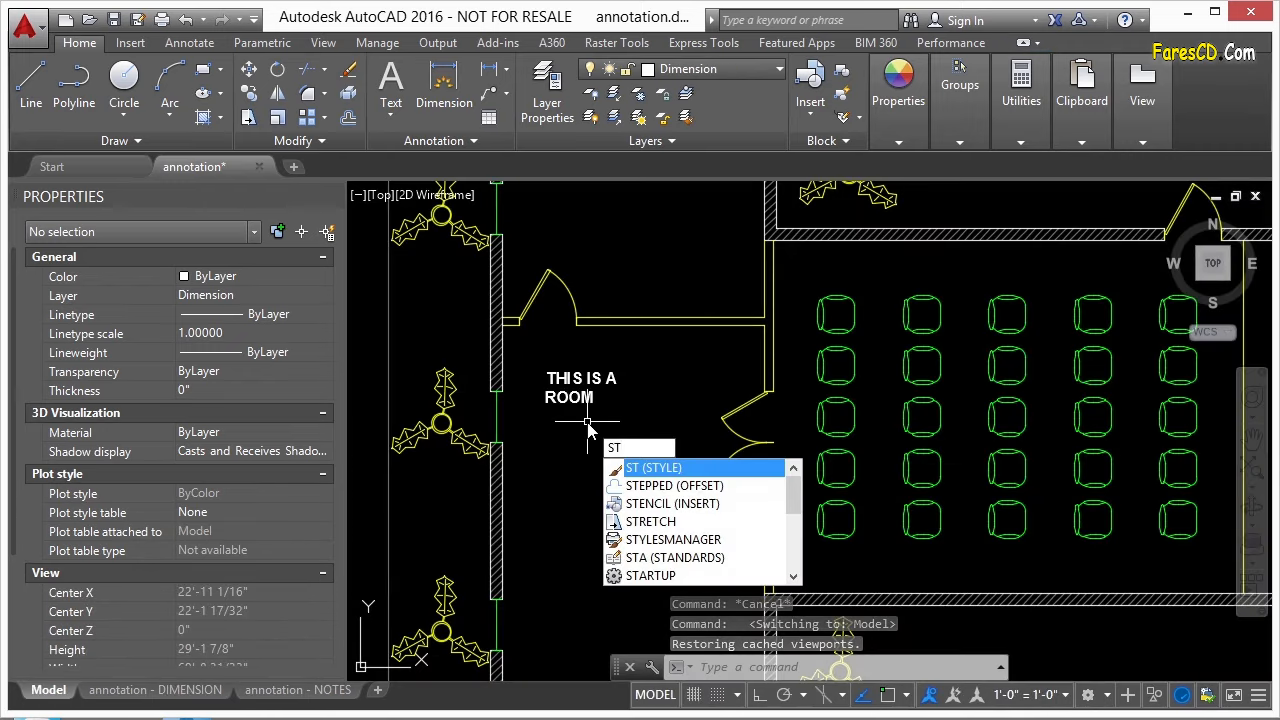
{"action": "key", "text": "Return"}
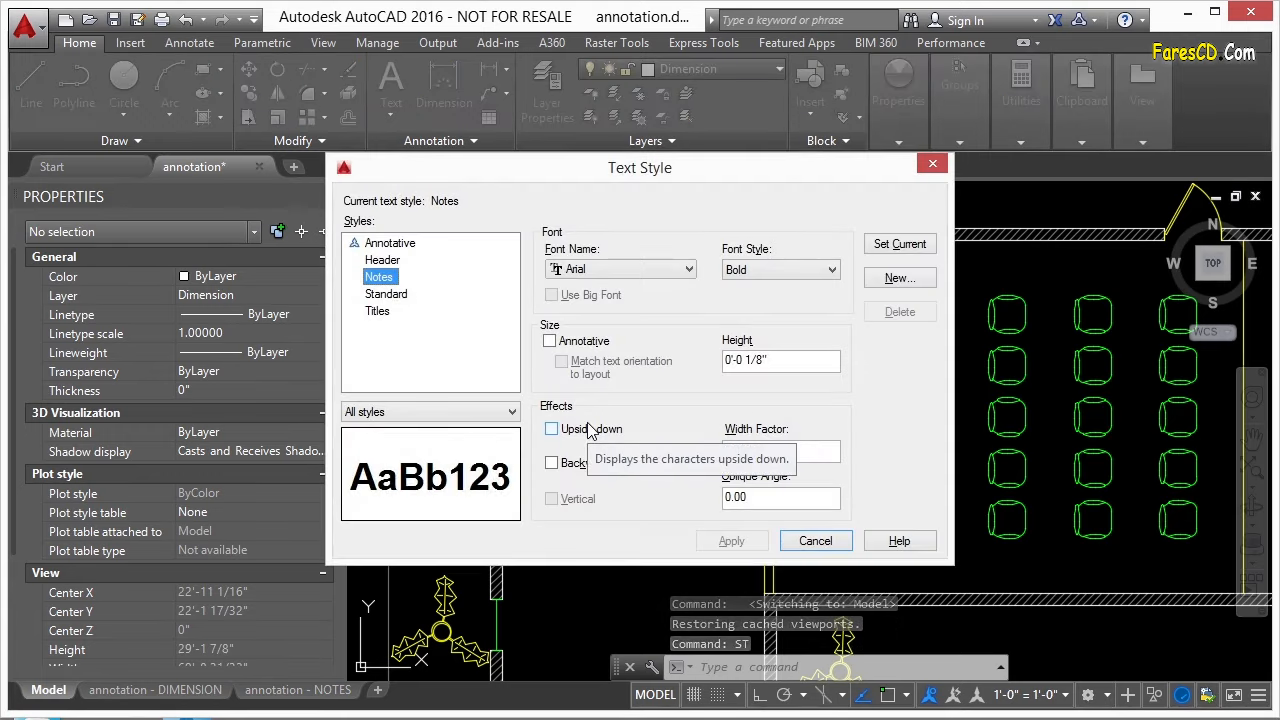
{"action": "left_click", "coordinate": [389, 246]}
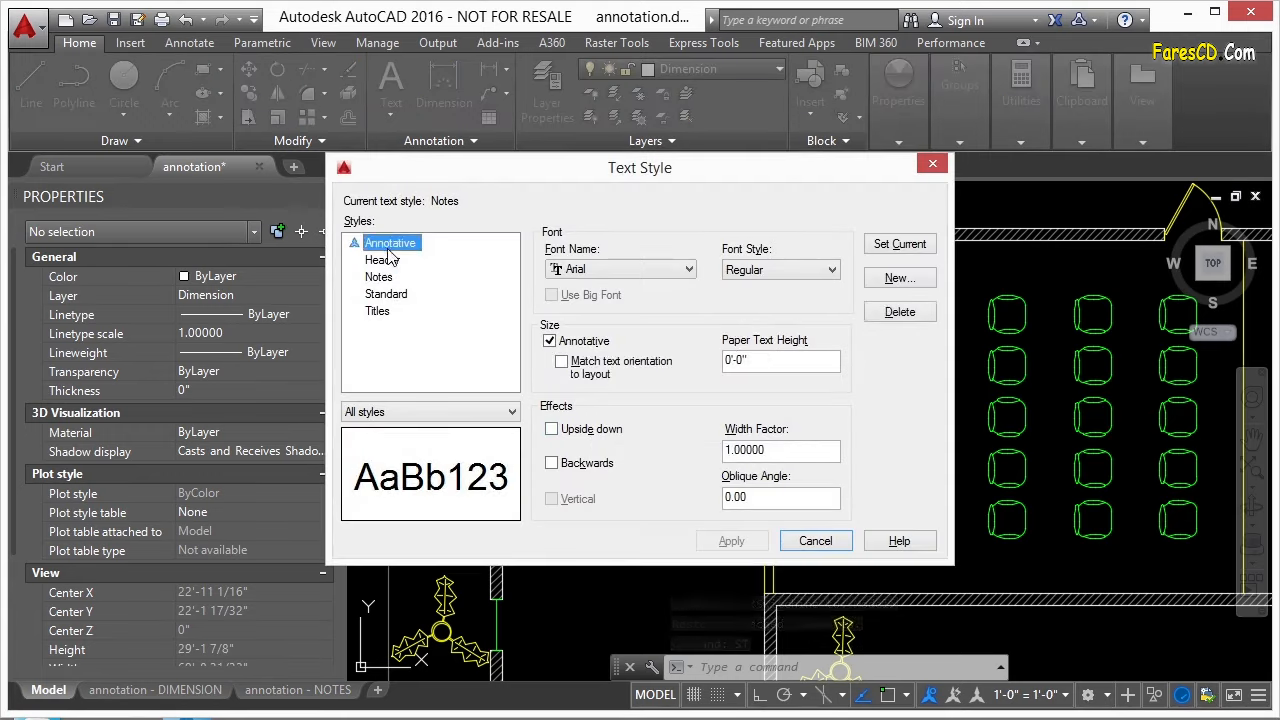
{"action": "left_click", "coordinate": [379, 278]}
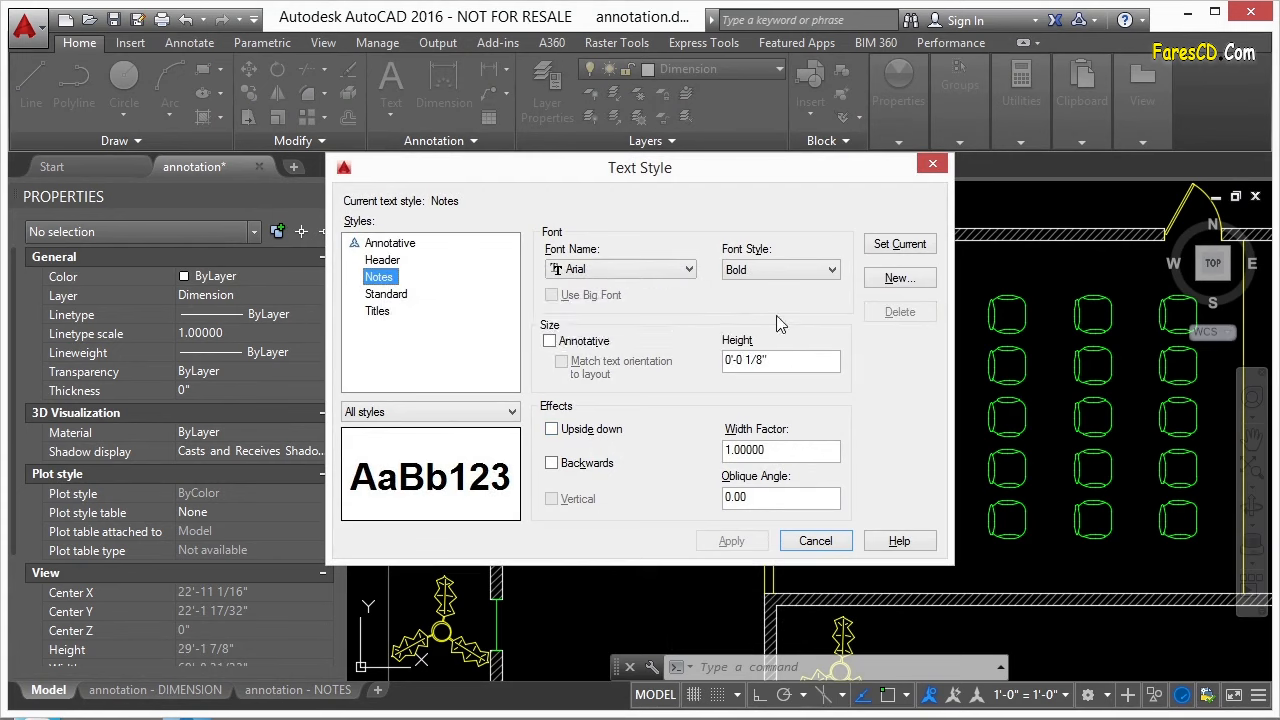
{"action": "left_click", "coordinate": [552, 341]}
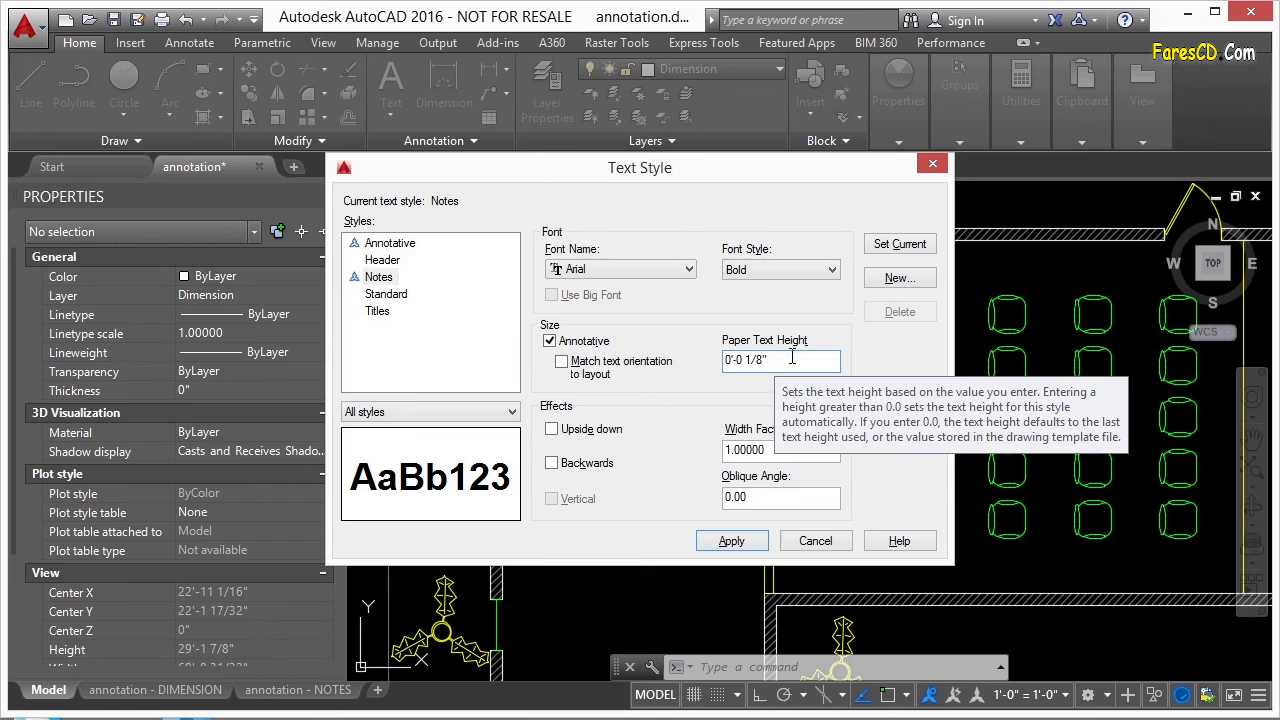
{"action": "left_click", "coordinate": [731, 541]}
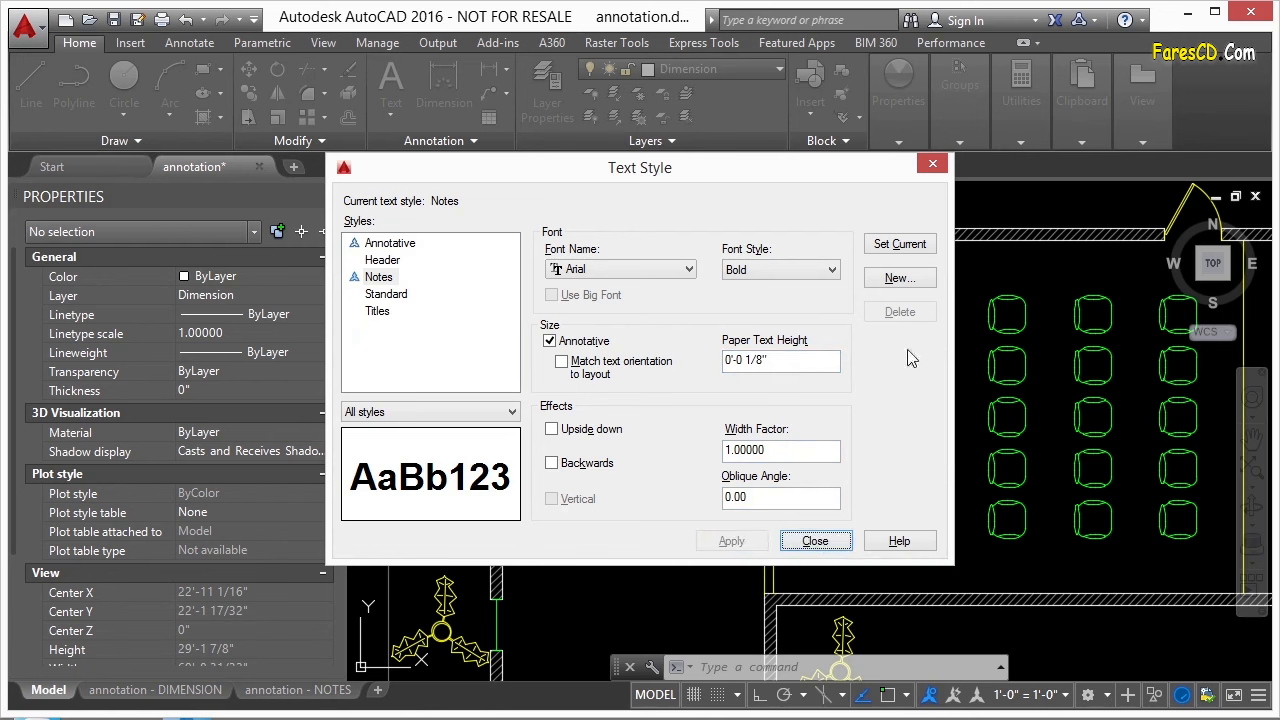
{"action": "left_click", "coordinate": [900, 250]}
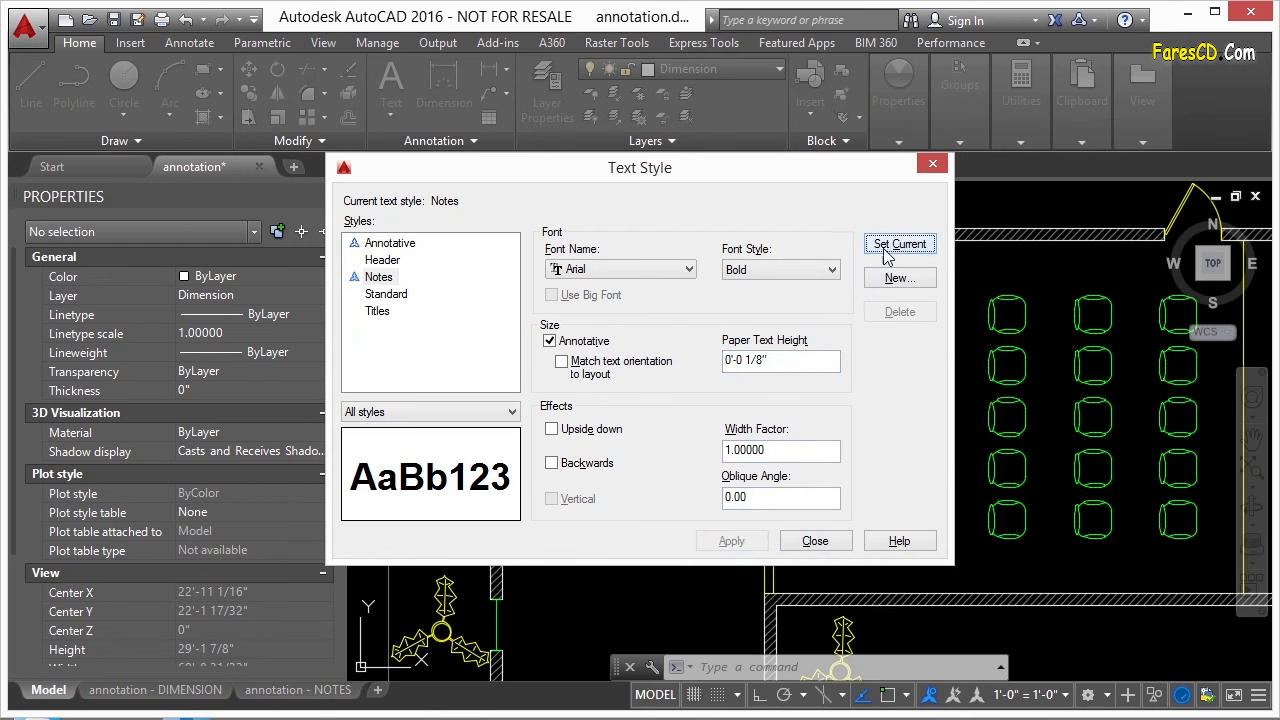
{"action": "left_click", "coordinate": [815, 541]}
Step: Try to reapply the Notes text style to the "THIS IS A ROOM" text
{"action": "left_click", "coordinate": [601, 375]}
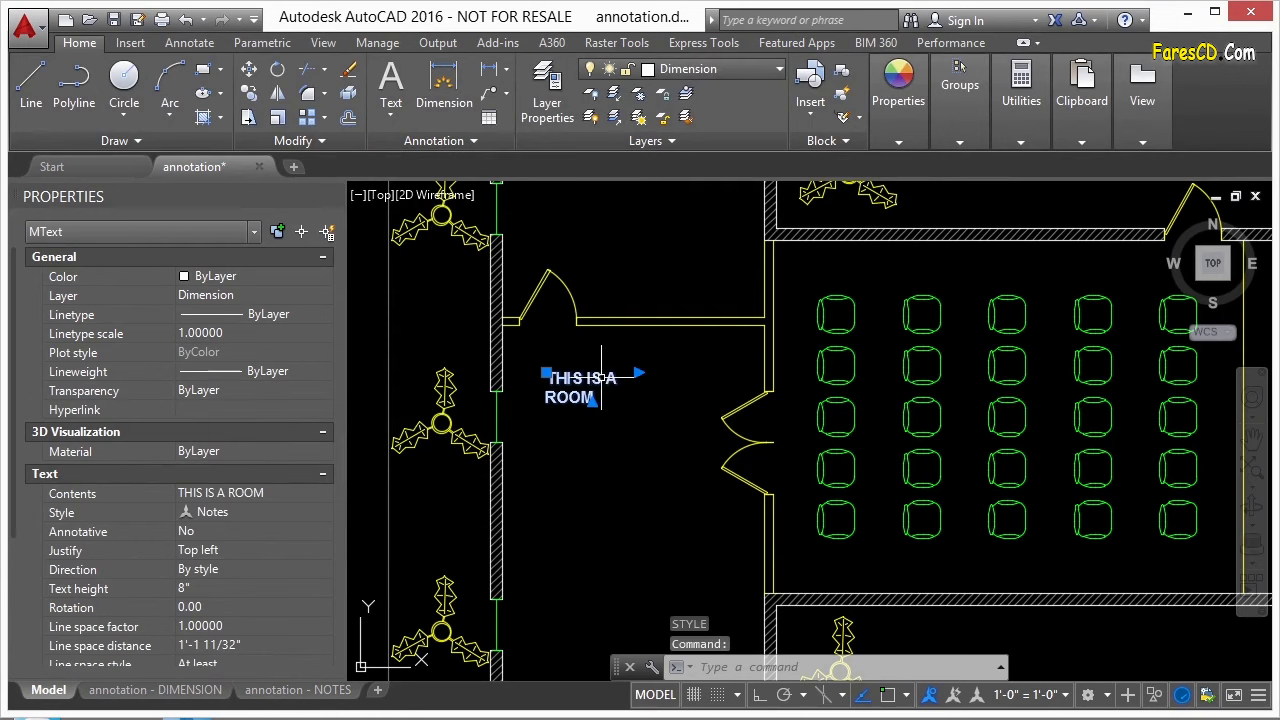
{"action": "left_click", "coordinate": [250, 511]}
{"action": "left_click", "coordinate": [259, 511]}
{"action": "left_click", "coordinate": [222, 569]}
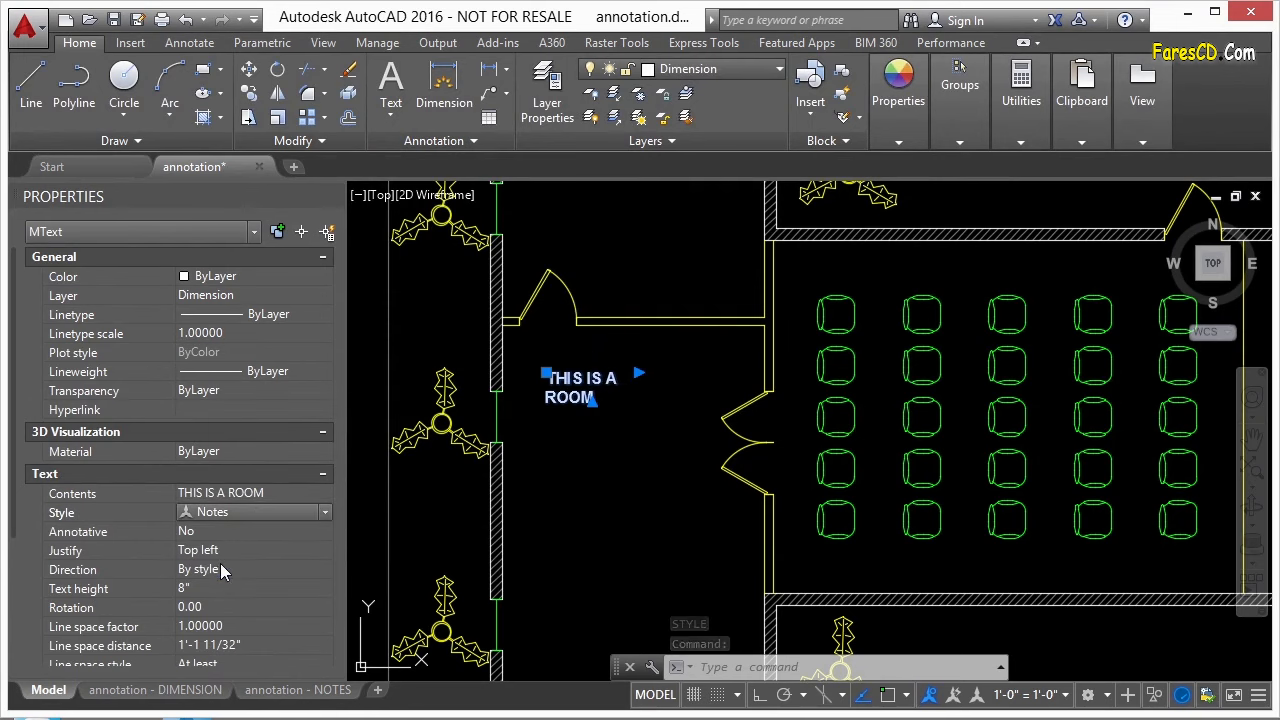
{"action": "key", "text": "Escape"}
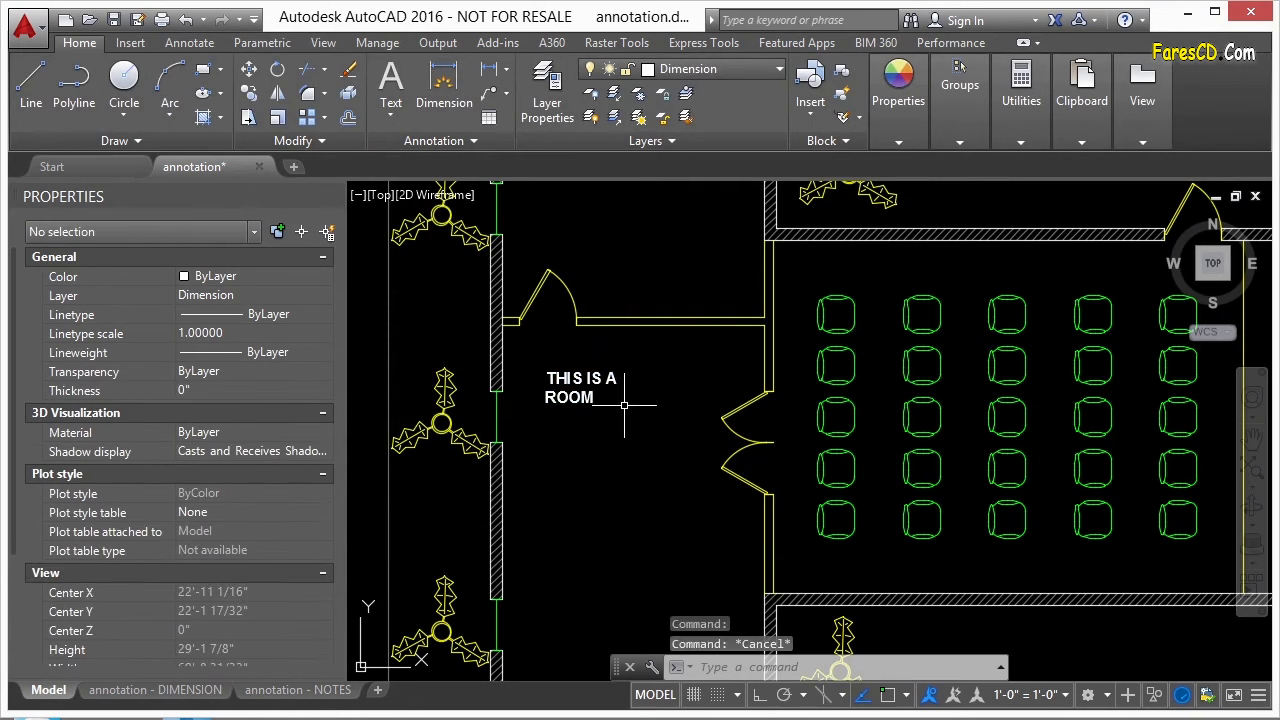
Step: Copy the "THIS IS A ROOM" text to a spot directly below the original
{"action": "type", "text": "co"}
{"action": "key", "text": "Return"}
{"action": "left_click", "coordinate": [628, 390]}
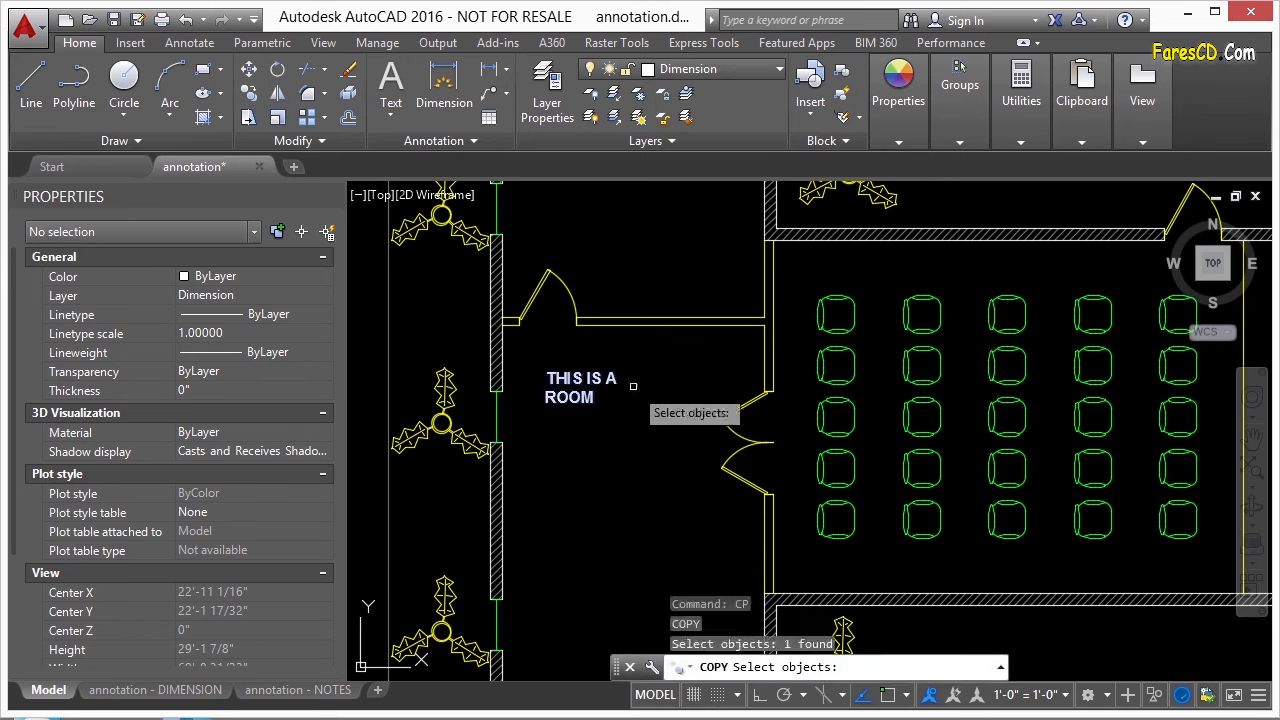
{"action": "key", "text": "Return"}
{"action": "left_click", "coordinate": [636, 392]}
{"action": "left_click", "coordinate": [633, 427]}
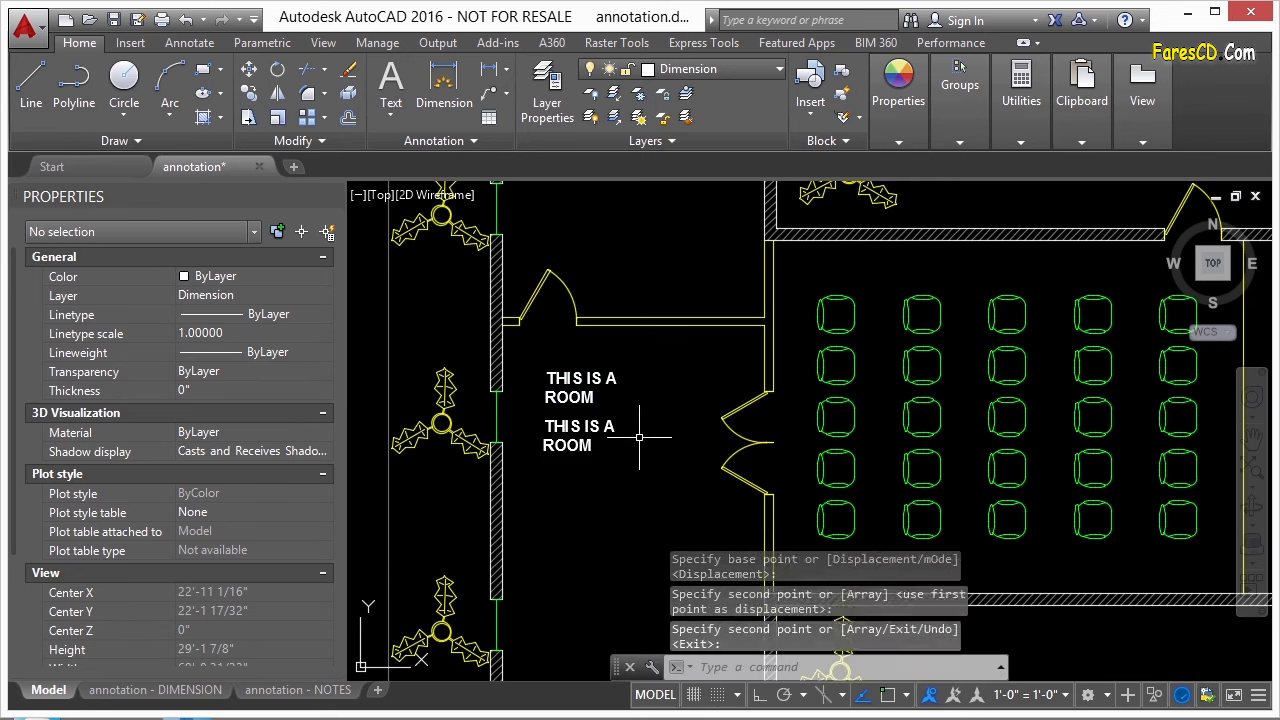
{"action": "key", "text": "Return"}
Step: Make the lower copy of the room text annotative
{"action": "left_click", "coordinate": [565, 430]}
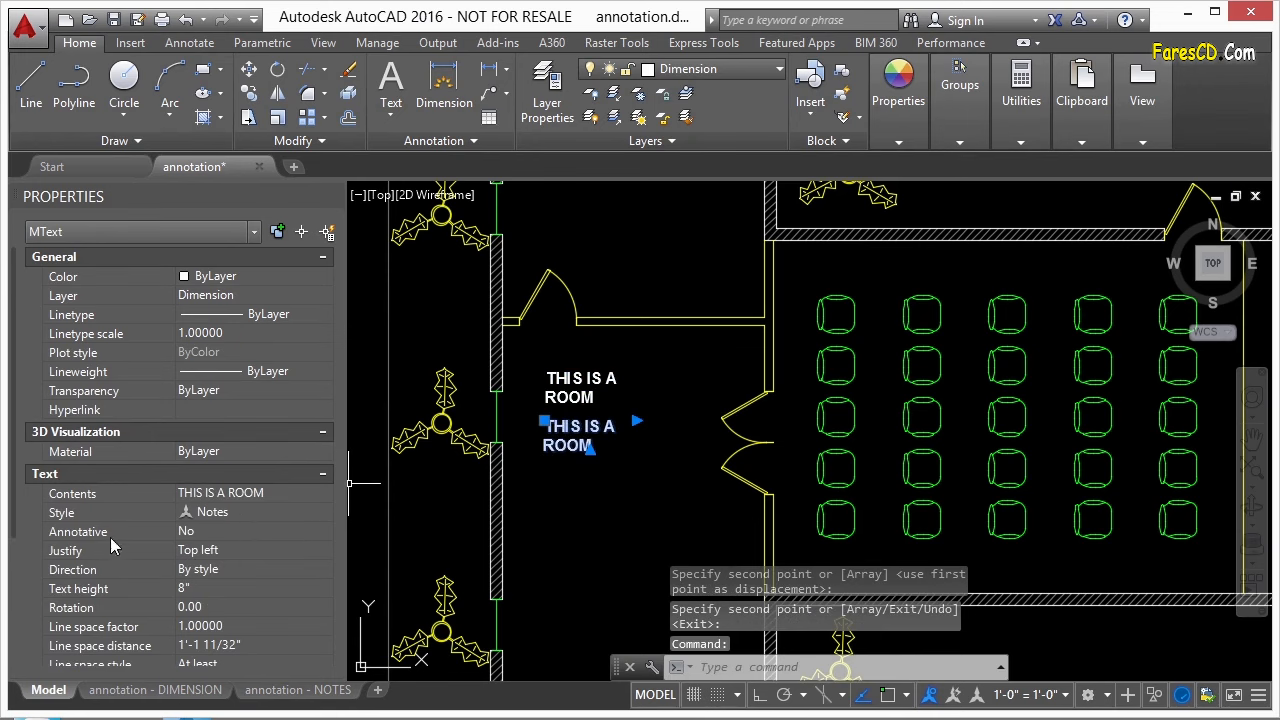
{"action": "left_click", "coordinate": [186, 532]}
{"action": "left_click", "coordinate": [189, 532]}
{"action": "left_click", "coordinate": [212, 556]}
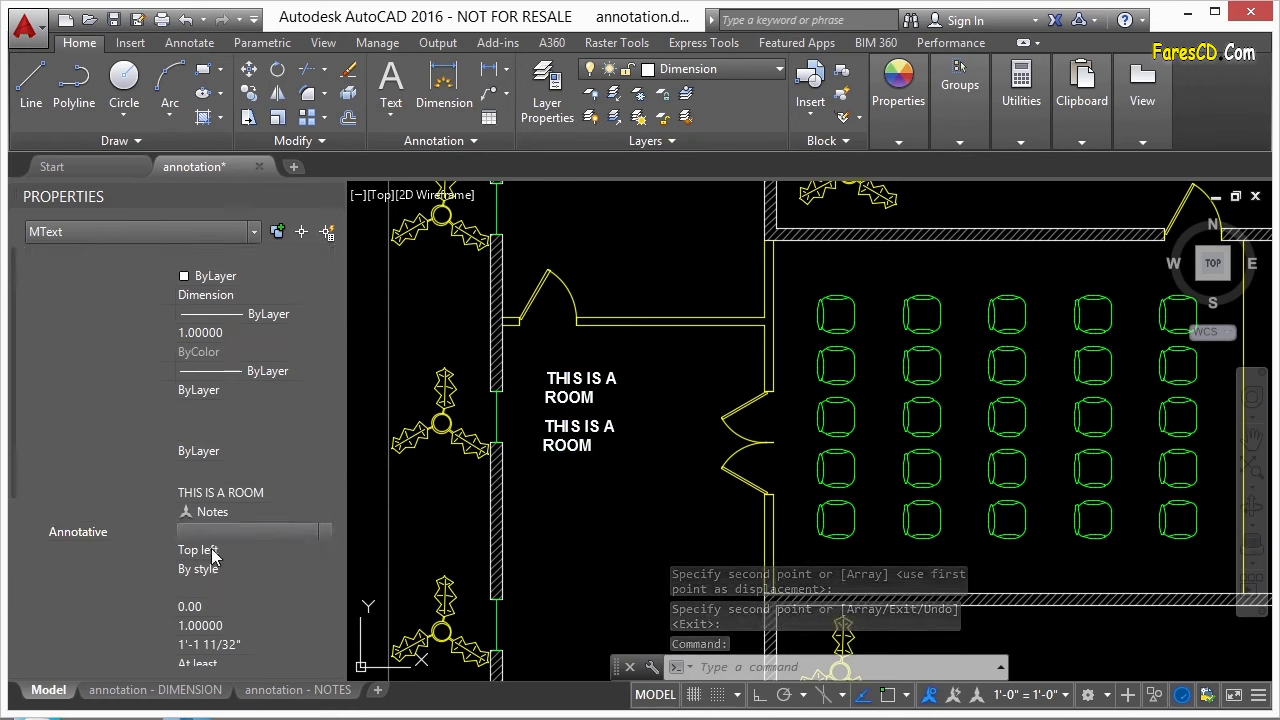
Step: Add the 1/8" = 1'-0" annotation scale to the lower room text and regenerate the drawing
{"action": "left_click", "coordinate": [300, 552]}
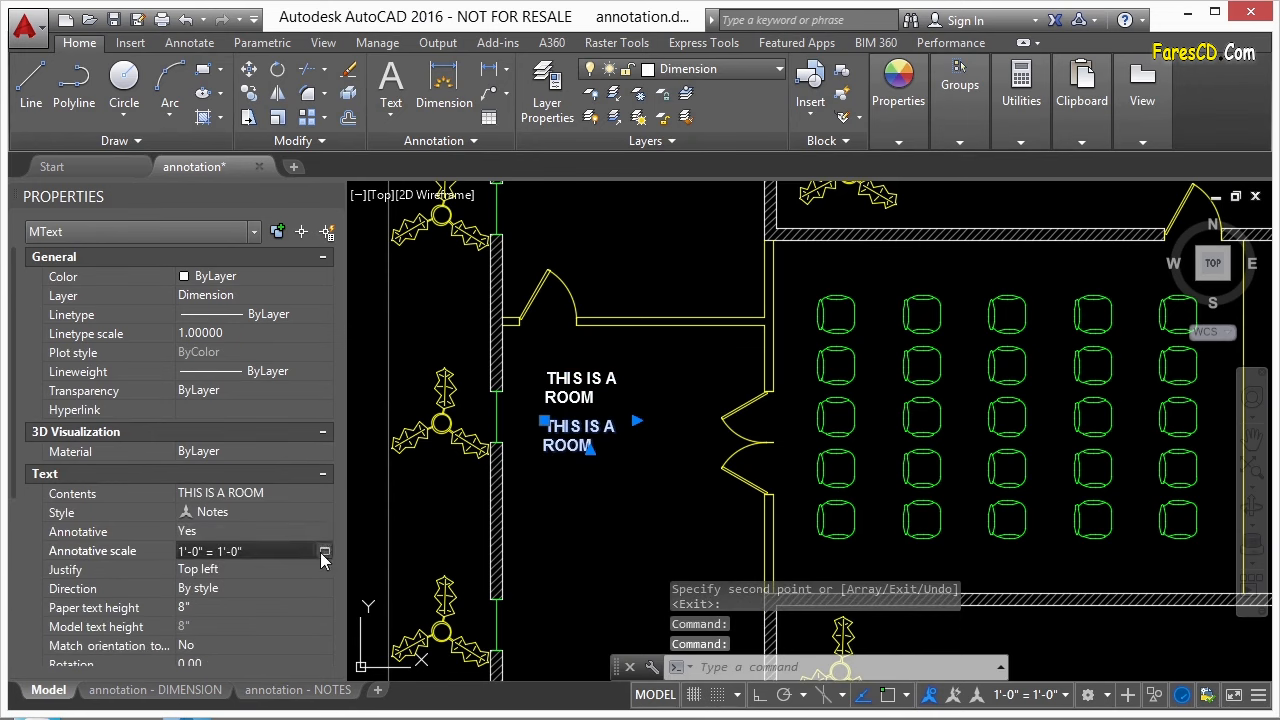
{"action": "left_click", "coordinate": [323, 552]}
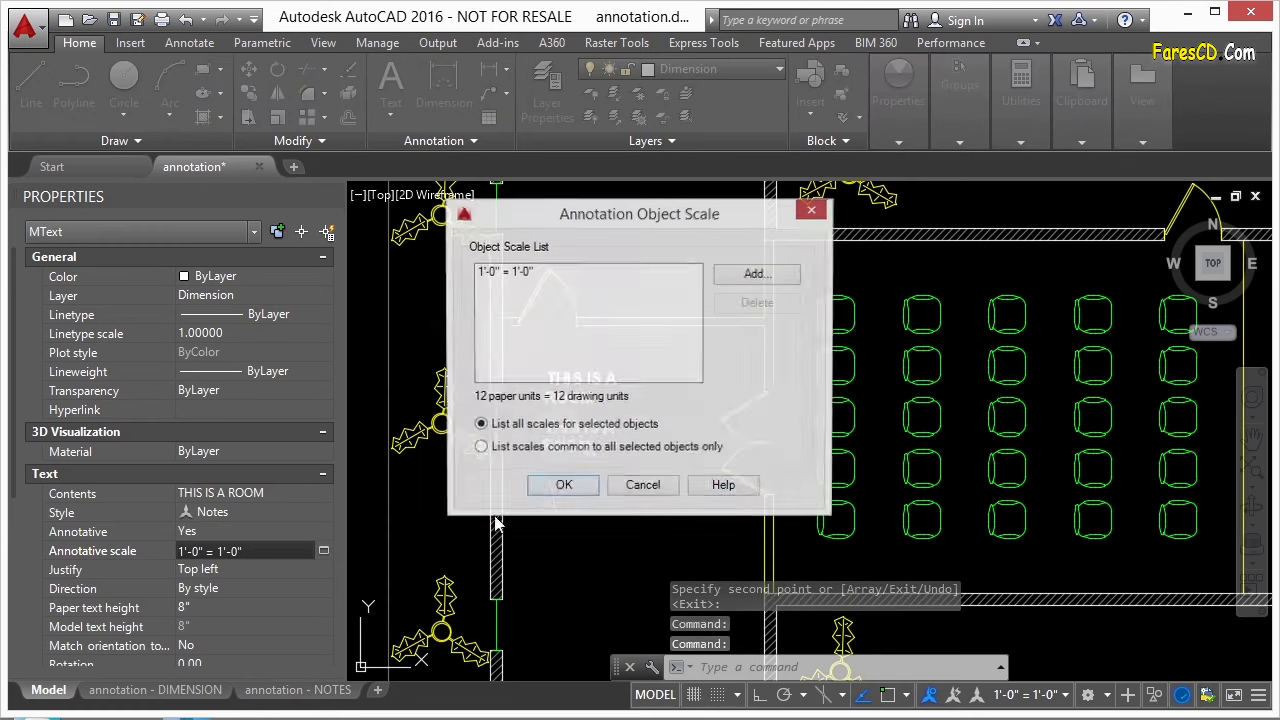
{"action": "left_click", "coordinate": [755, 277]}
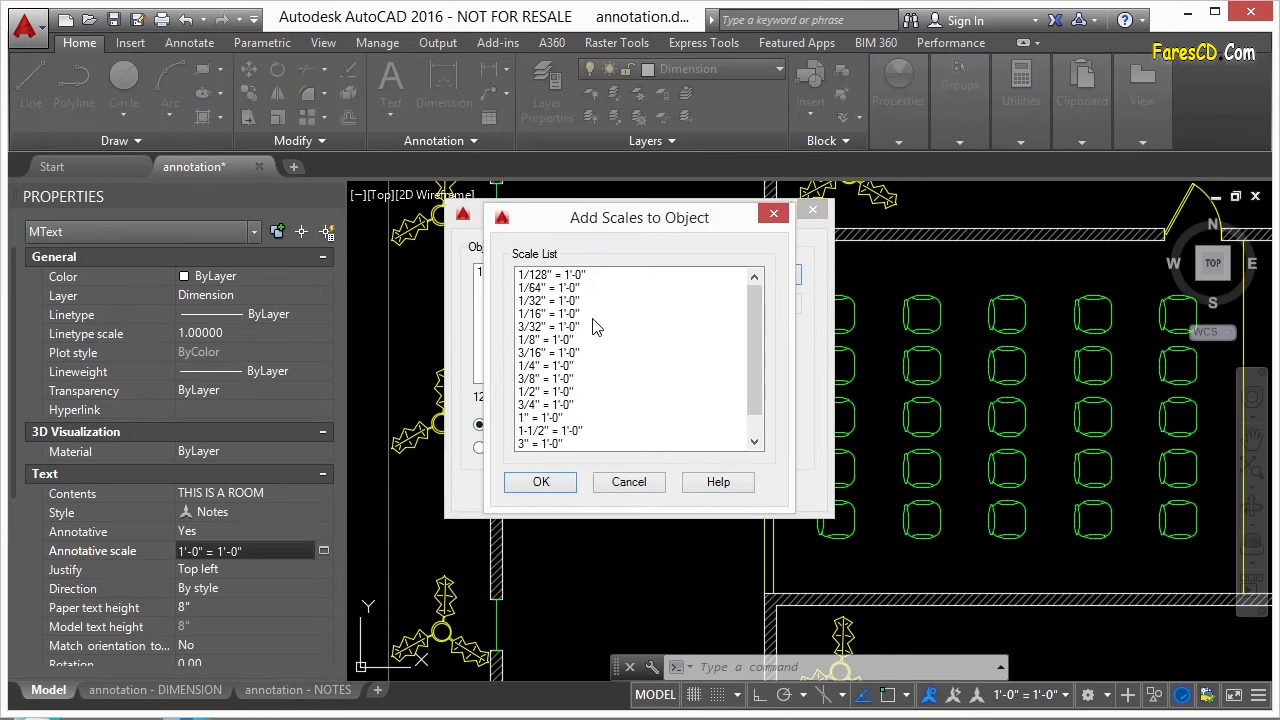
{"action": "left_click", "coordinate": [561, 341]}
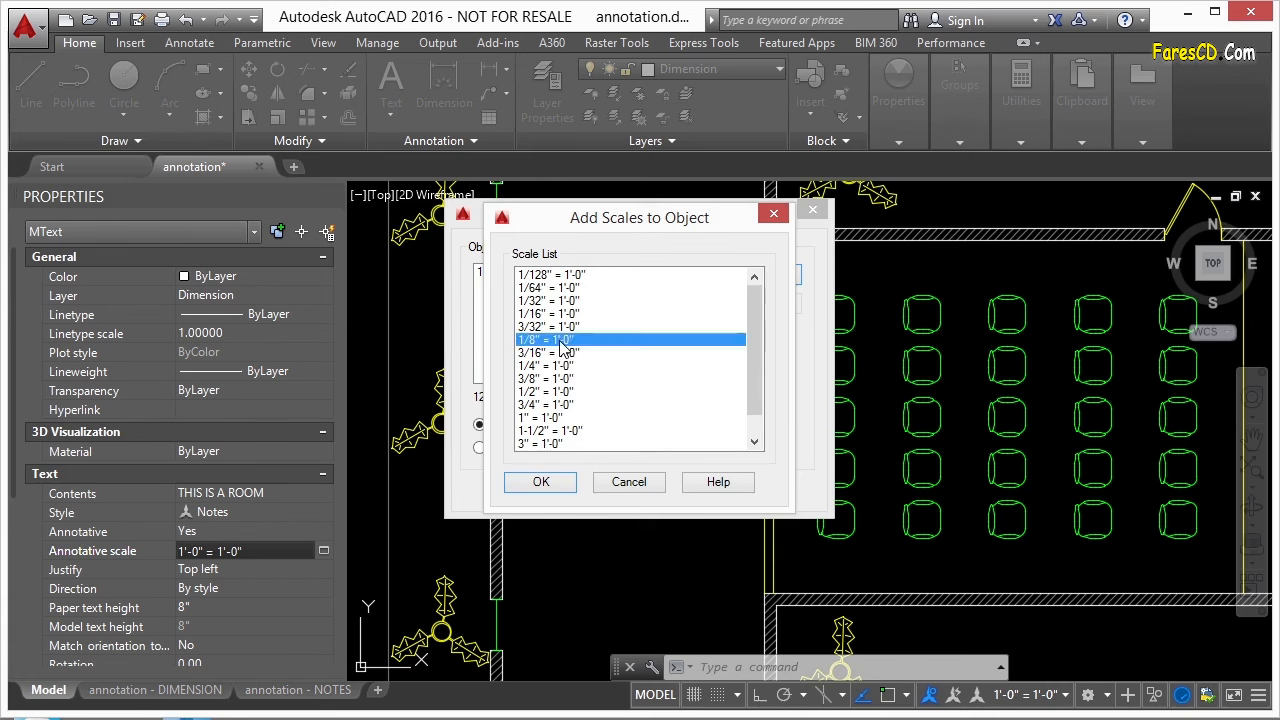
{"action": "left_click", "coordinate": [541, 483]}
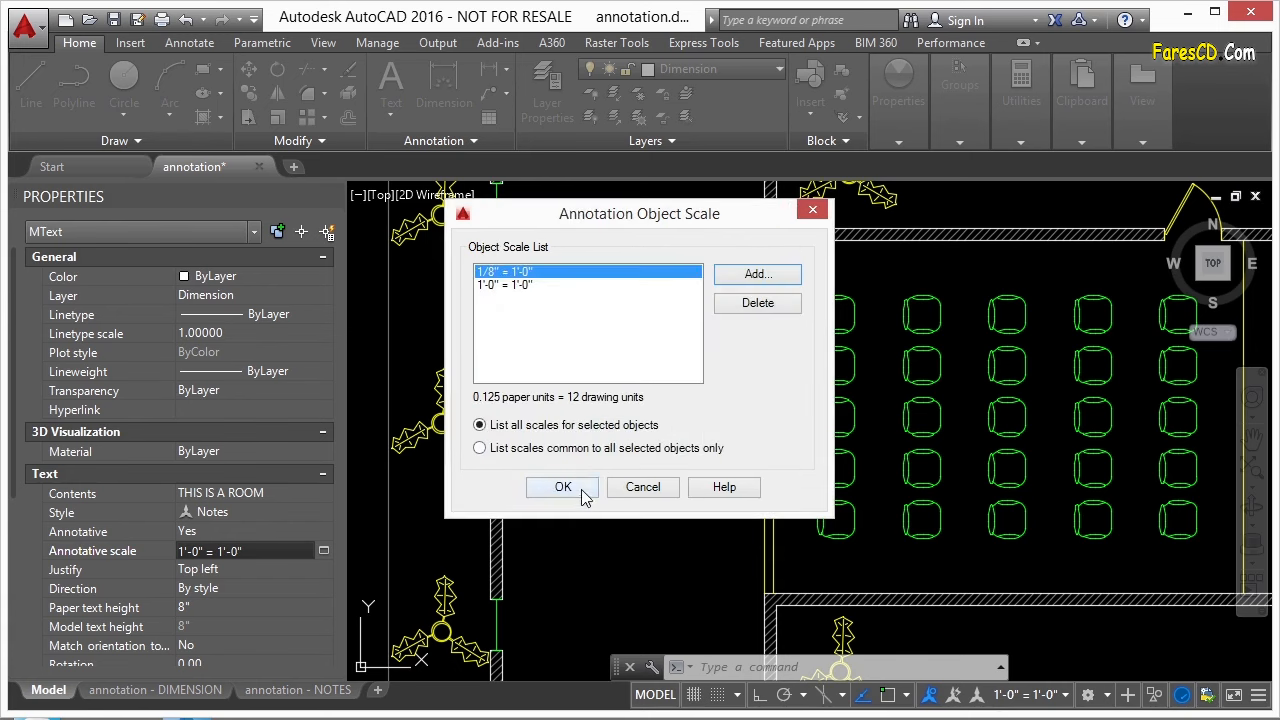
{"action": "left_click", "coordinate": [568, 490]}
{"action": "type", "text": "rea"}
{"action": "key", "text": "Return"}
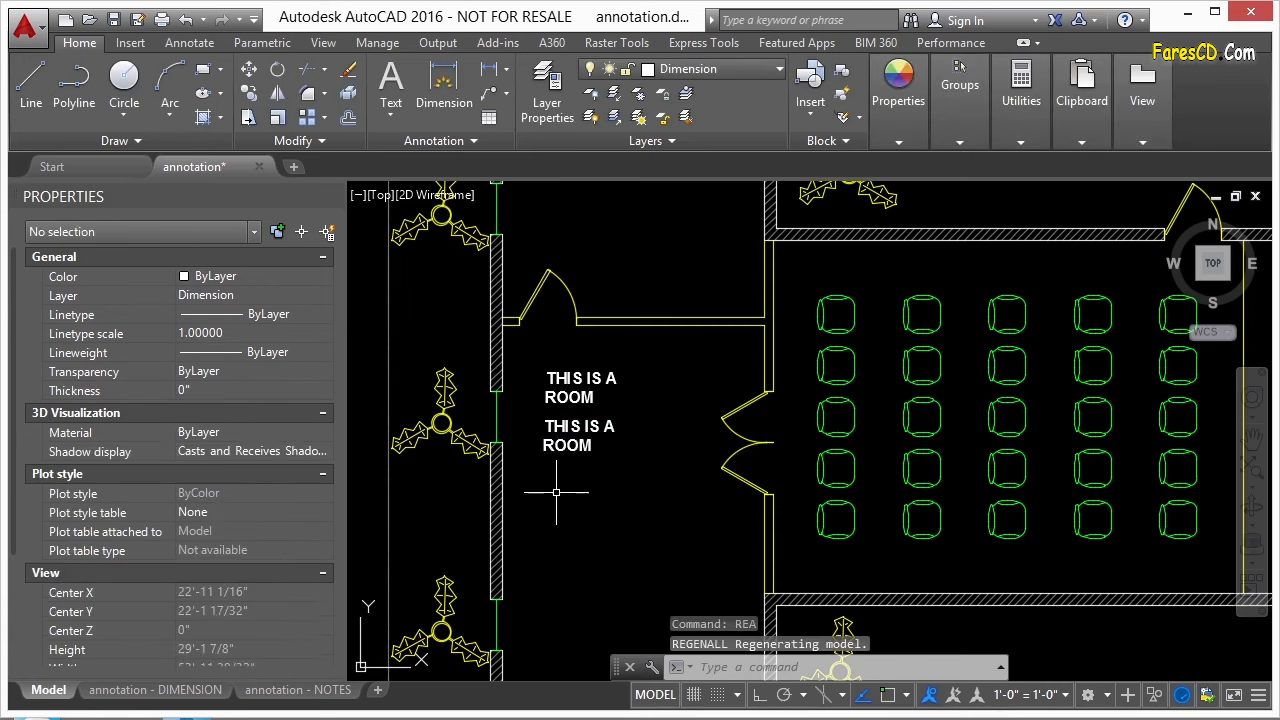
Step: On the annotation - DIMENSION layout, set the plan viewport's scale to 1/8" = 1'-0" and regenerate all from paper space
{"action": "left_click", "coordinate": [156, 690]}
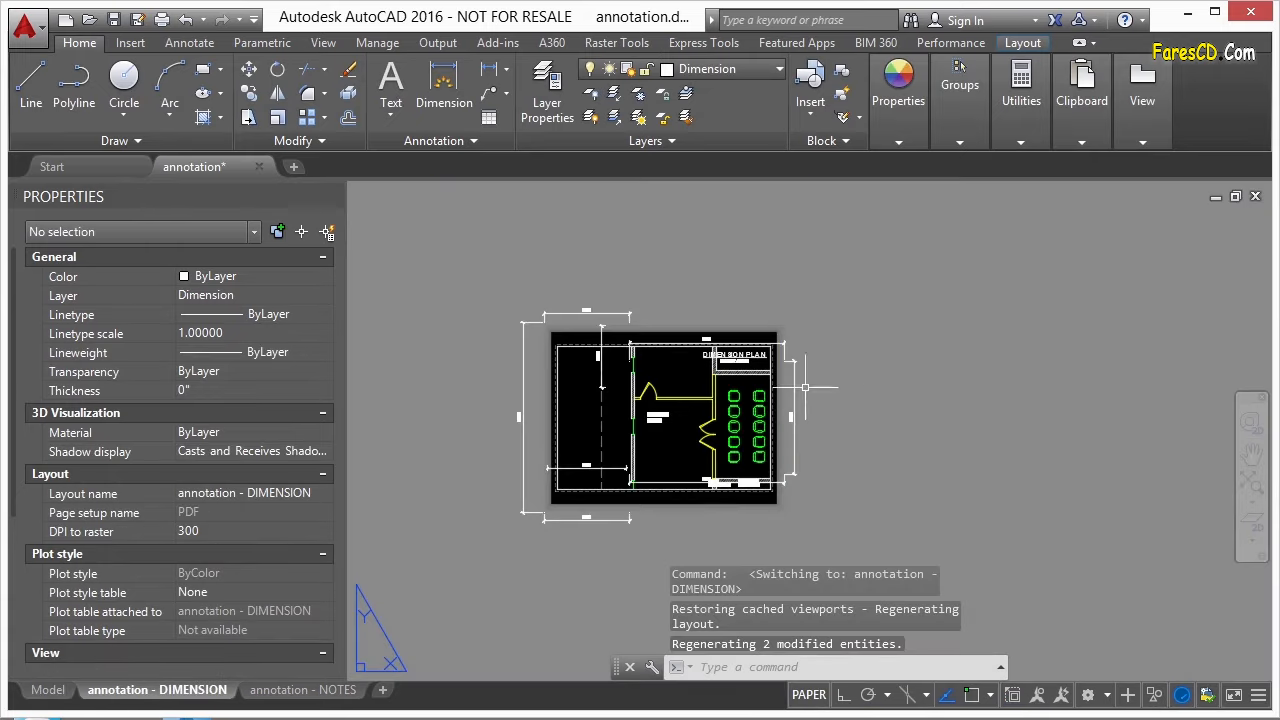
{"action": "scroll", "coordinate": [685, 423], "scroll_direction": "up", "scroll_amount": 2}
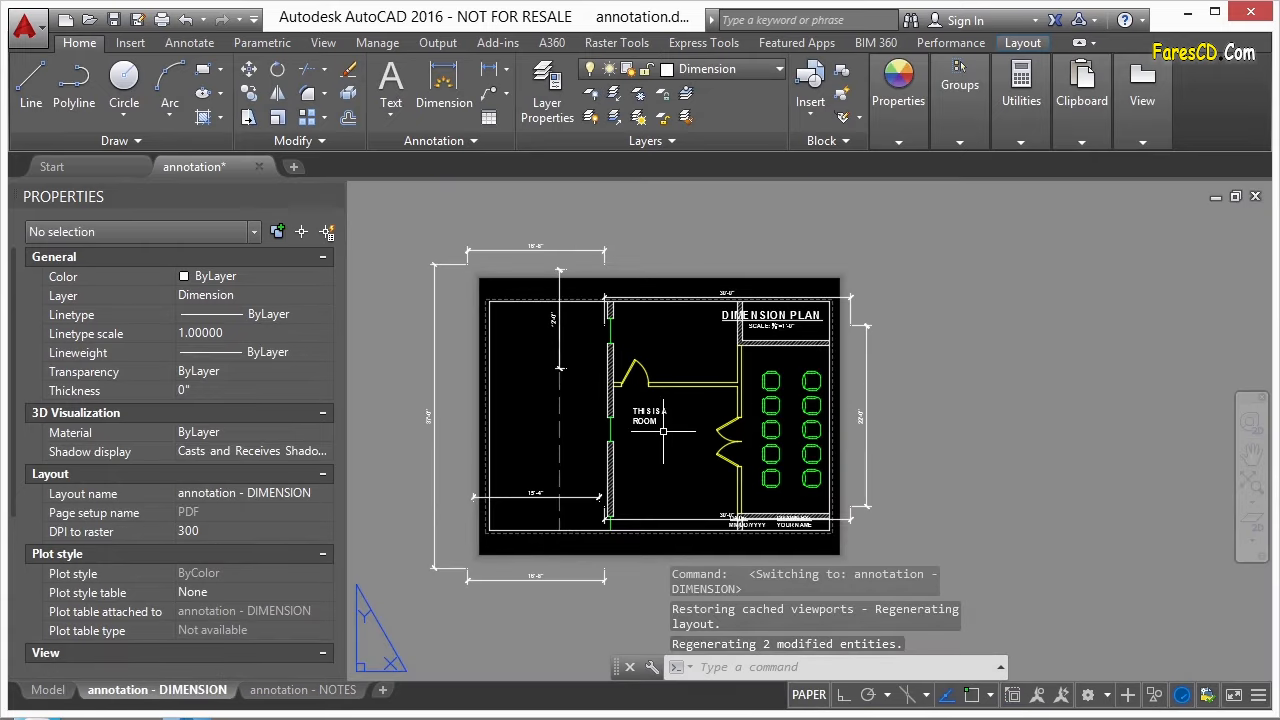
{"action": "double_click", "coordinate": [663, 431]}
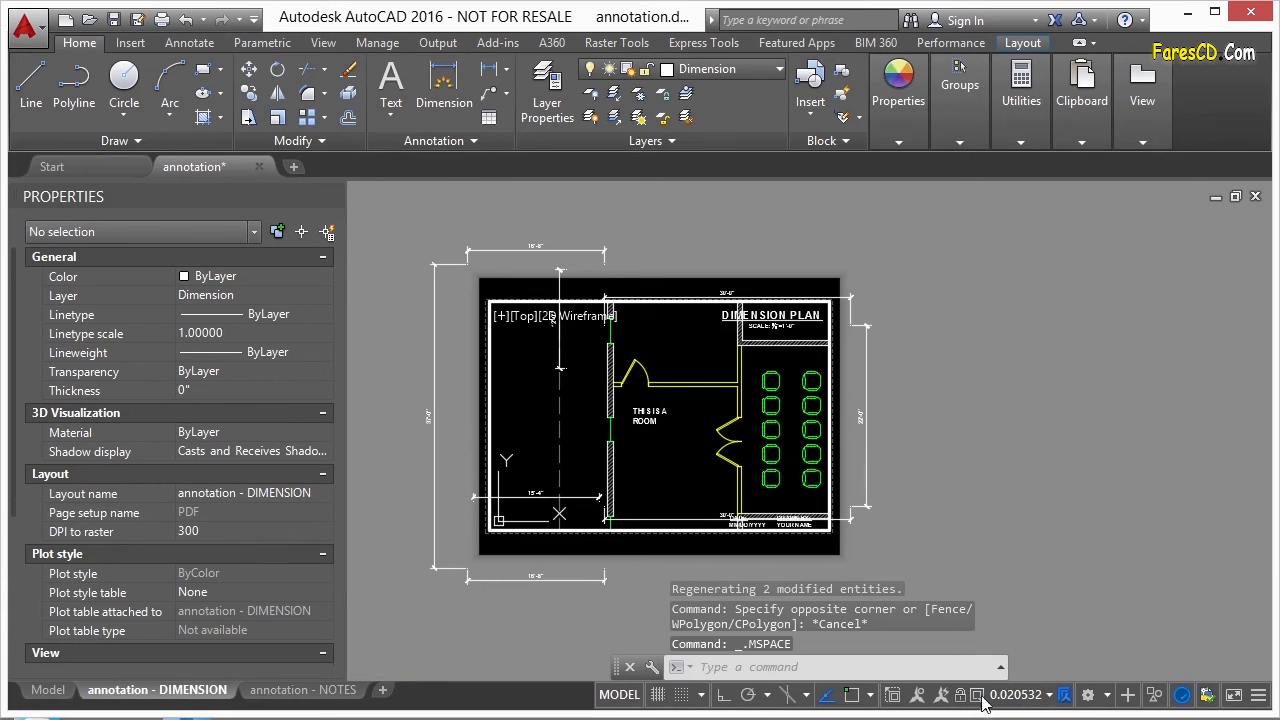
{"action": "left_click", "coordinate": [1036, 700]}
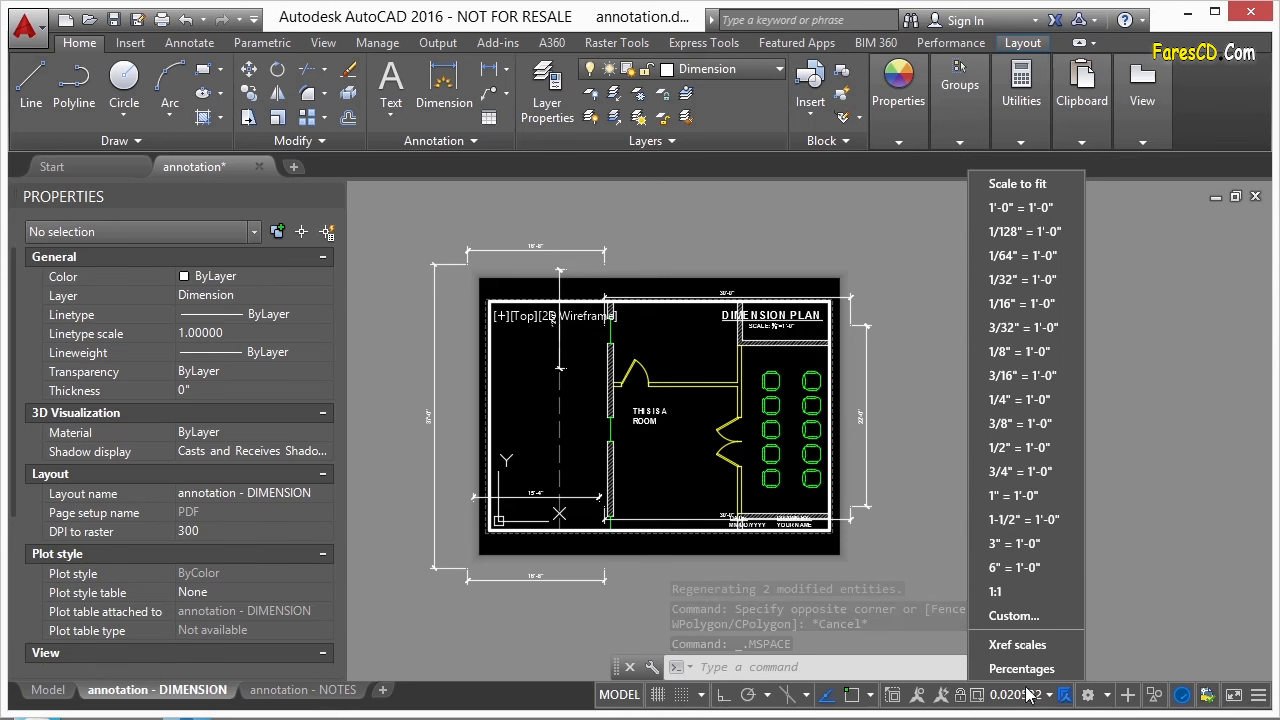
{"action": "left_click", "coordinate": [1032, 351]}
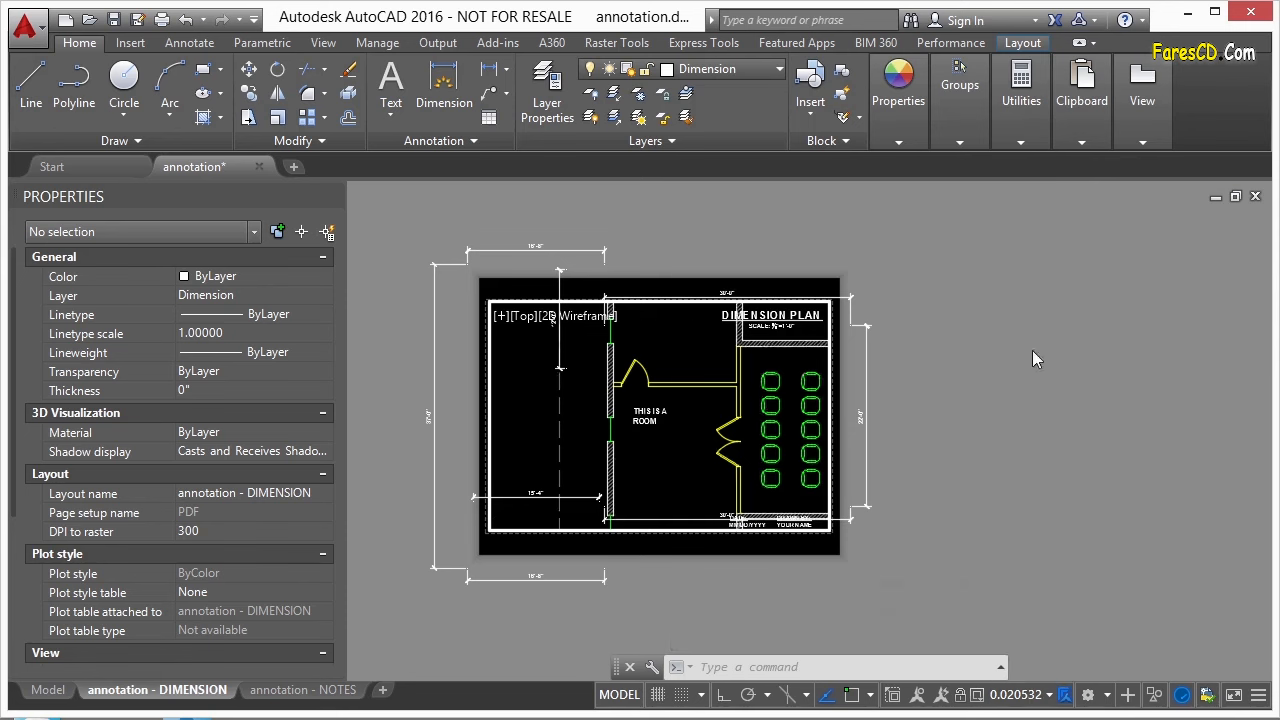
{"action": "double_click", "coordinate": [945, 386]}
{"action": "type", "text": "REA"}
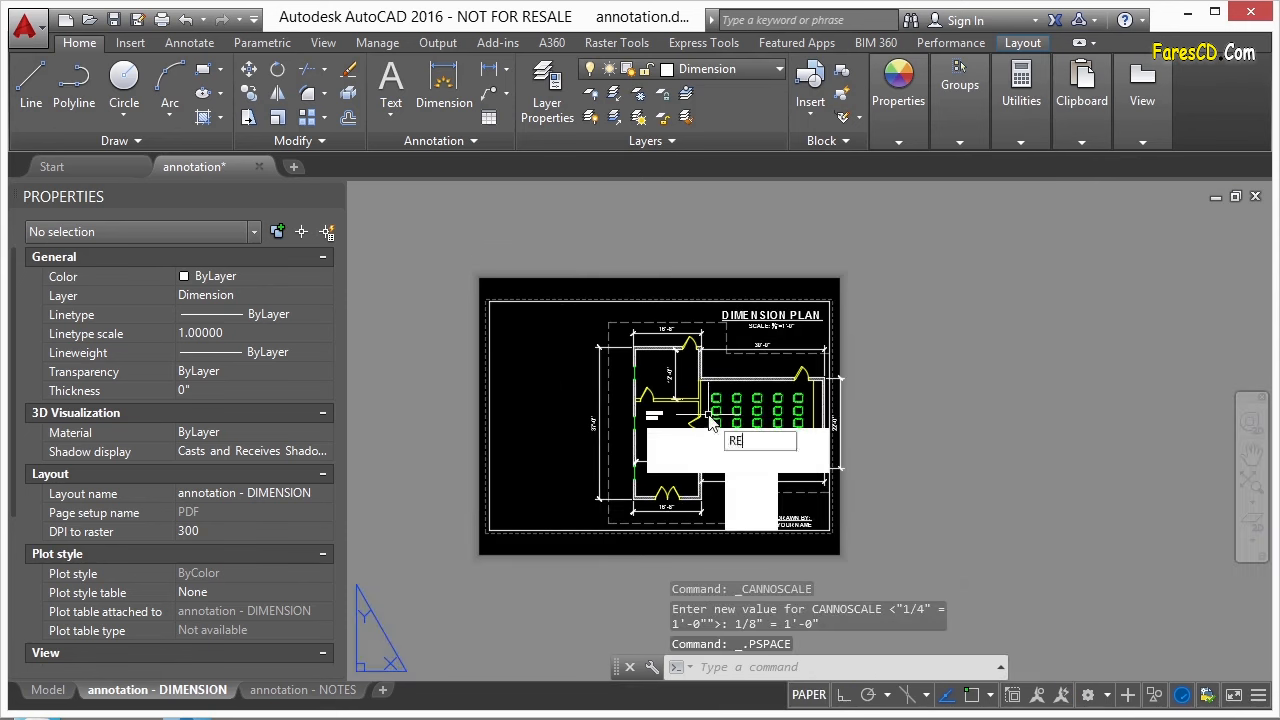
{"action": "key", "text": "Return"}
Step: Inside the viewport, set the paper text height of the oversized annotative room text to 1/8"
{"action": "scroll", "coordinate": [684, 412], "scroll_direction": "up", "scroll_amount": 5}
{"action": "scroll", "coordinate": [596, 391], "scroll_direction": "down", "scroll_amount": 2}
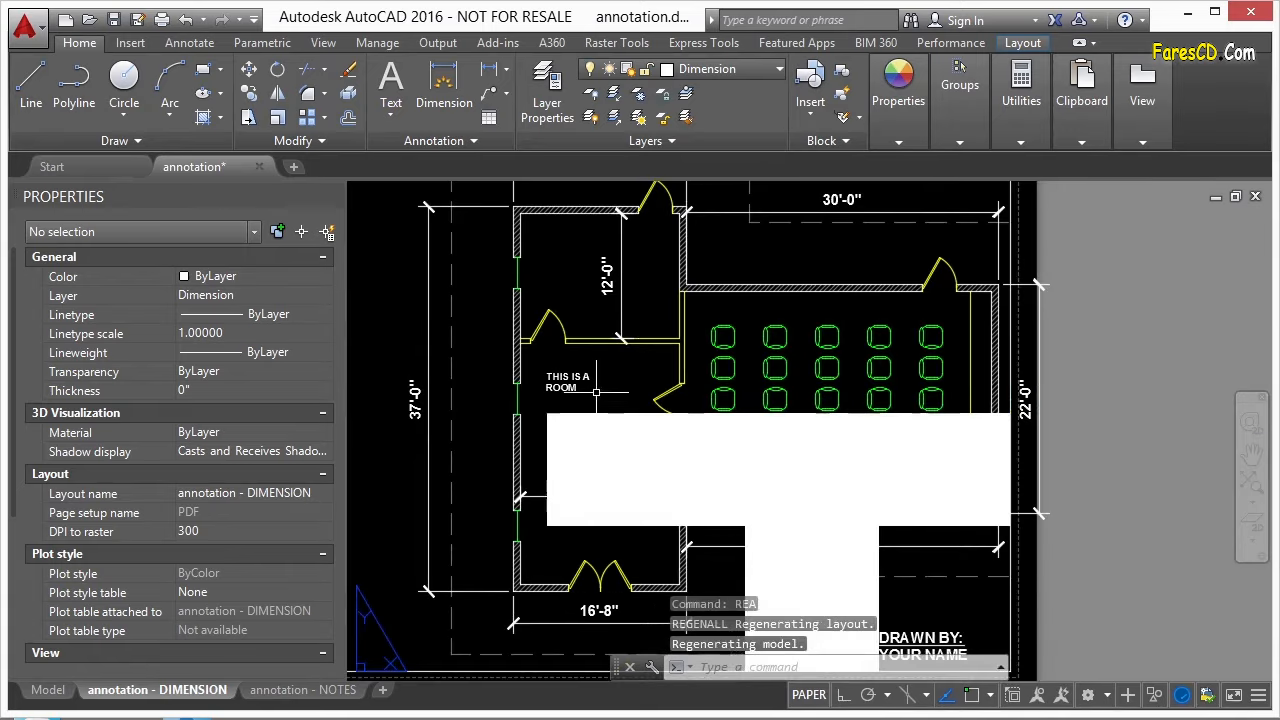
{"action": "double_click", "coordinate": [596, 392]}
{"action": "left_click", "coordinate": [573, 405]}
{"action": "left_click", "coordinate": [555, 419]}
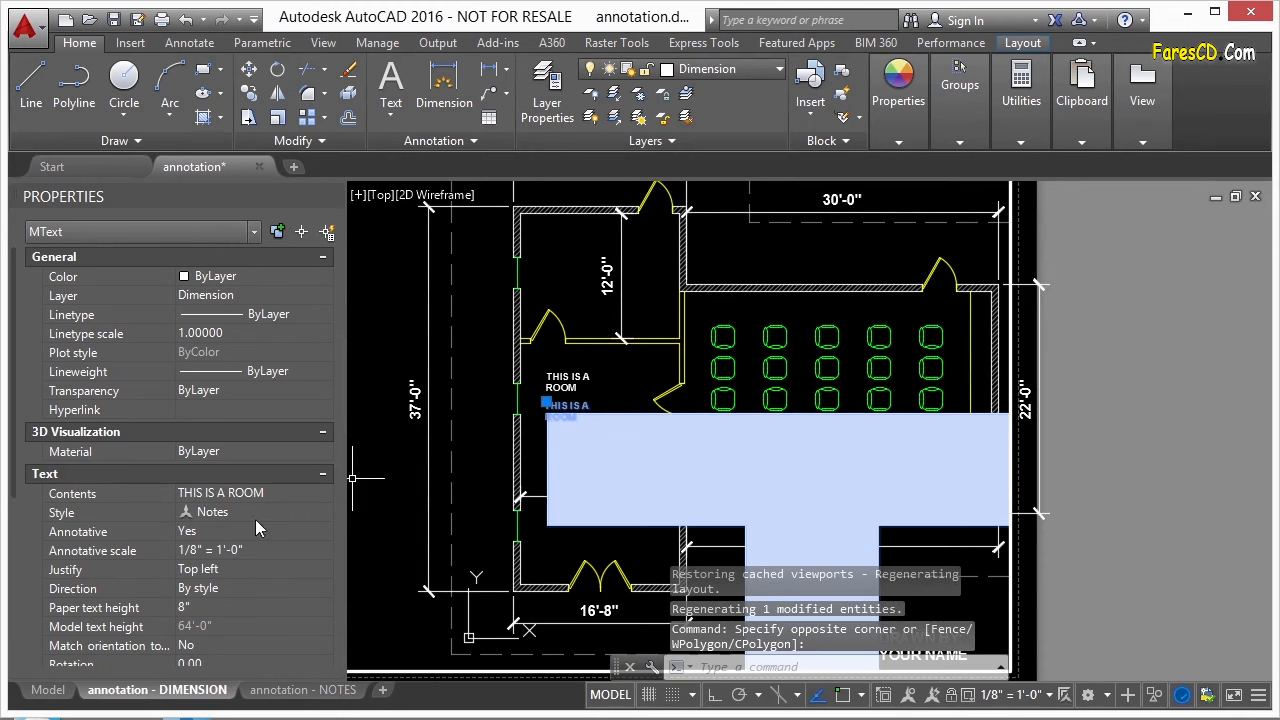
{"action": "left_click", "coordinate": [204, 609]}
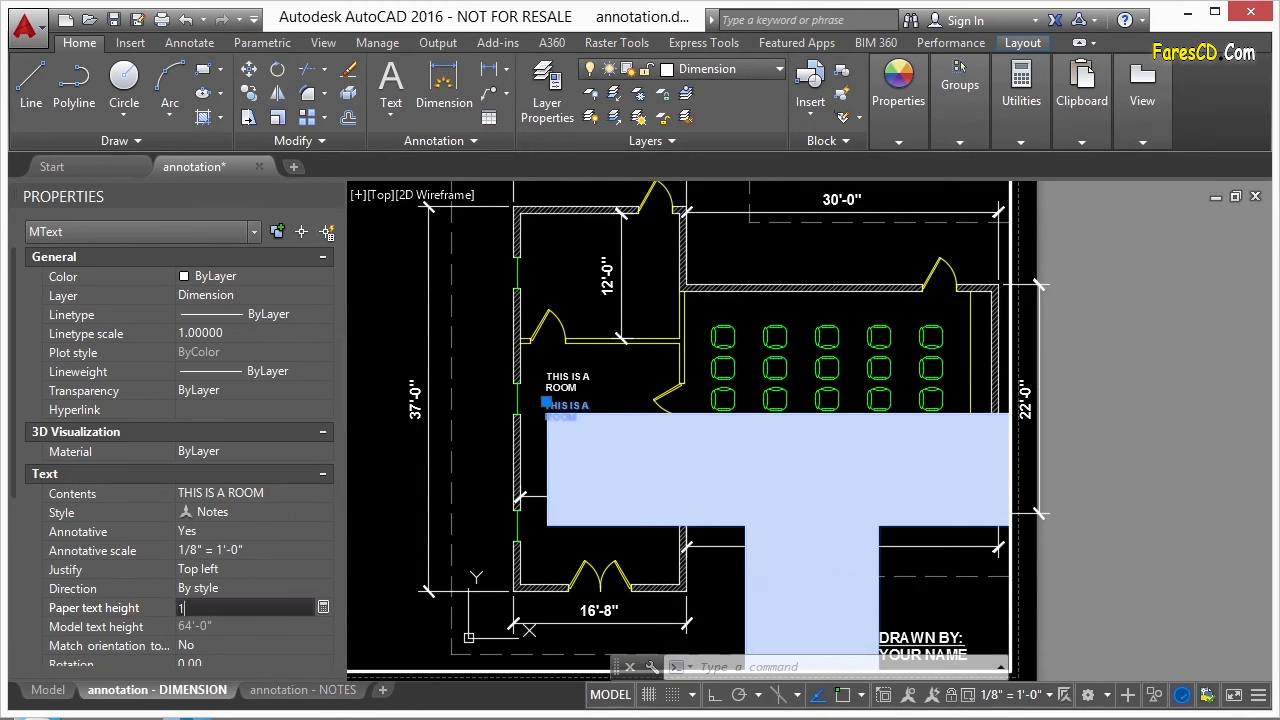
{"action": "type", "text": "1/8\""}
{"action": "key", "text": "Return"}
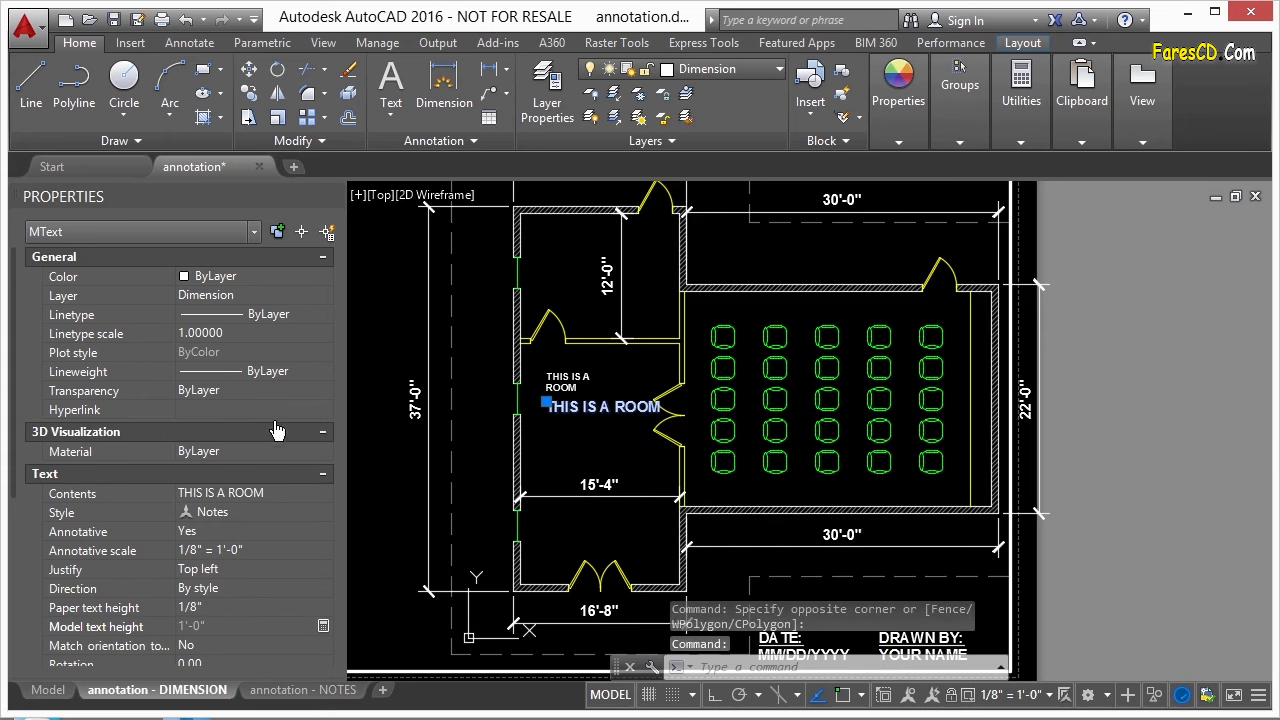
Step: Move the annotative room text slightly down and to the left, clear of the original text
{"action": "left_click", "coordinate": [546, 402]}
{"action": "left_click", "coordinate": [536, 418]}
{"action": "key", "text": "Escape"}
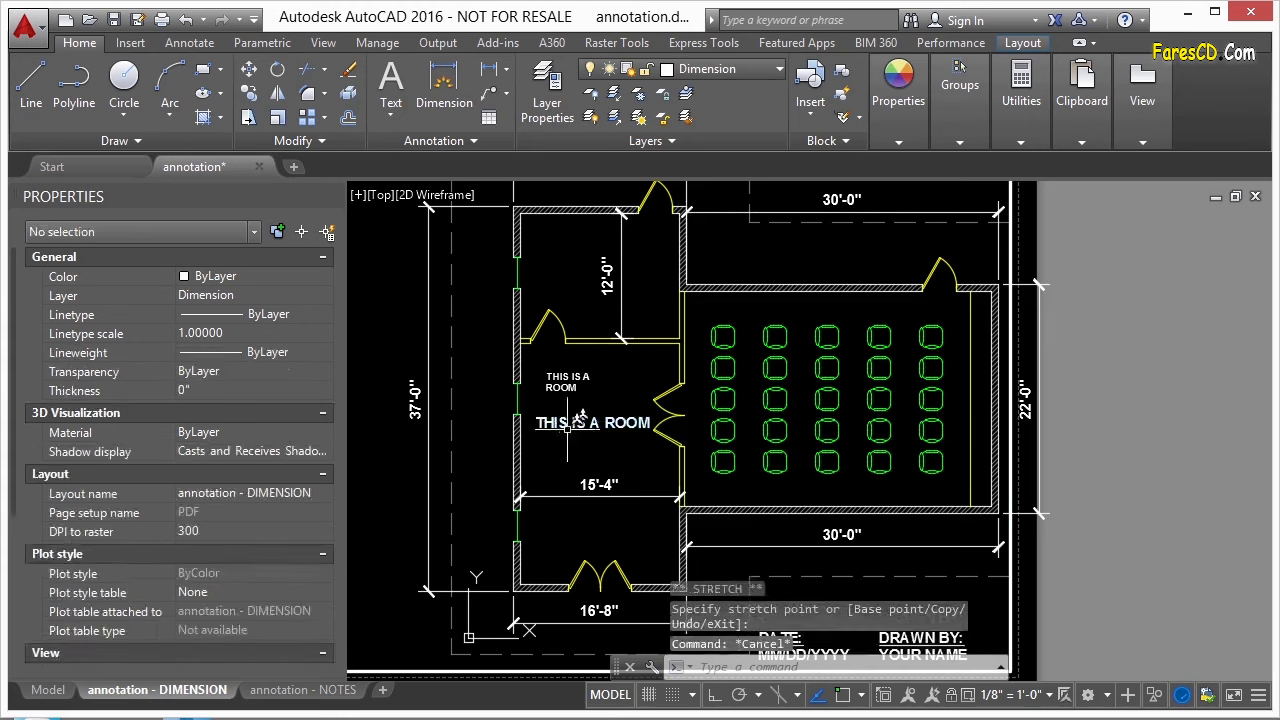
Step: Zoom the plan out inside the viewport and regenerate from paper space to compare the two room texts with the dimensions
{"action": "scroll", "coordinate": [588, 408], "scroll_direction": "up", "scroll_amount": 4}
{"action": "scroll", "coordinate": [590, 404], "scroll_direction": "down", "scroll_amount": 4}
{"action": "scroll", "coordinate": [578, 416], "scroll_direction": "down", "scroll_amount": 2}
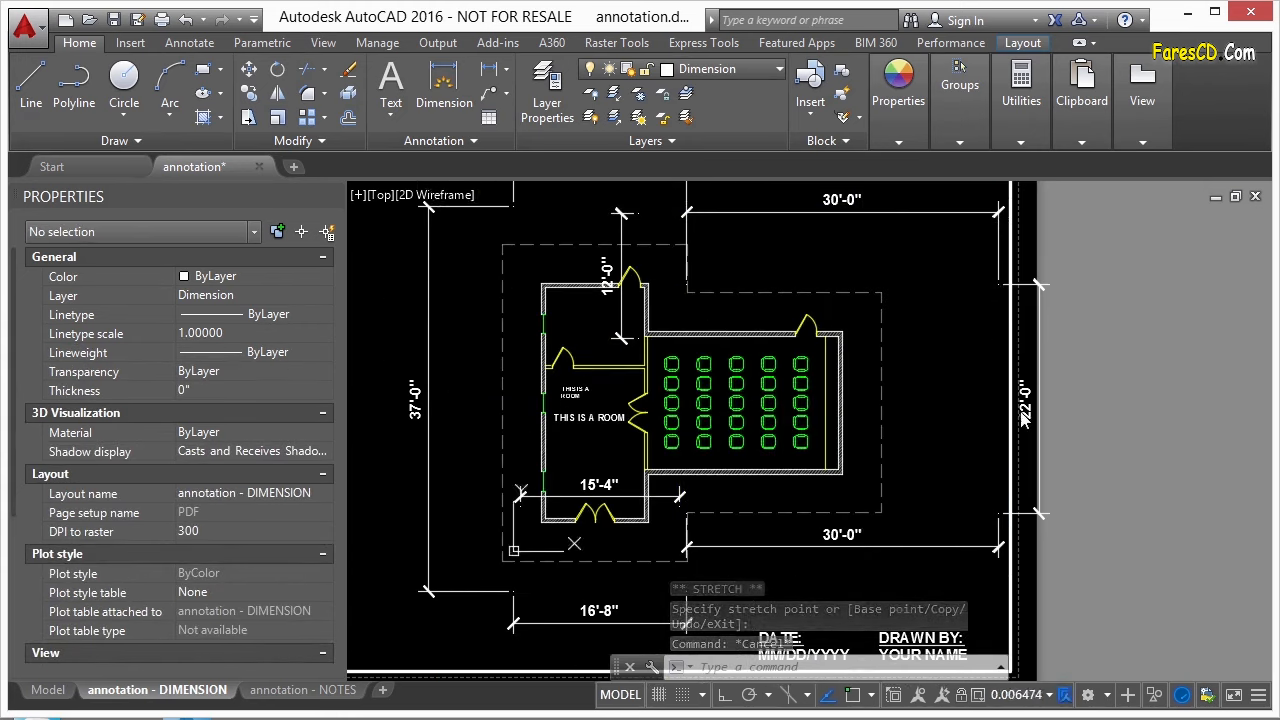
{"action": "double_click", "coordinate": [1023, 420]}
{"action": "type", "text": "REA"}
{"action": "key", "text": "Return"}
{"action": "scroll", "coordinate": [745, 358], "scroll_direction": "down", "scroll_amount": 2}
Step: Return the plan viewport to a scale of 1/8" = 1'-0" and regenerate all viewports from paper space
{"action": "double_click", "coordinate": [743, 358]}
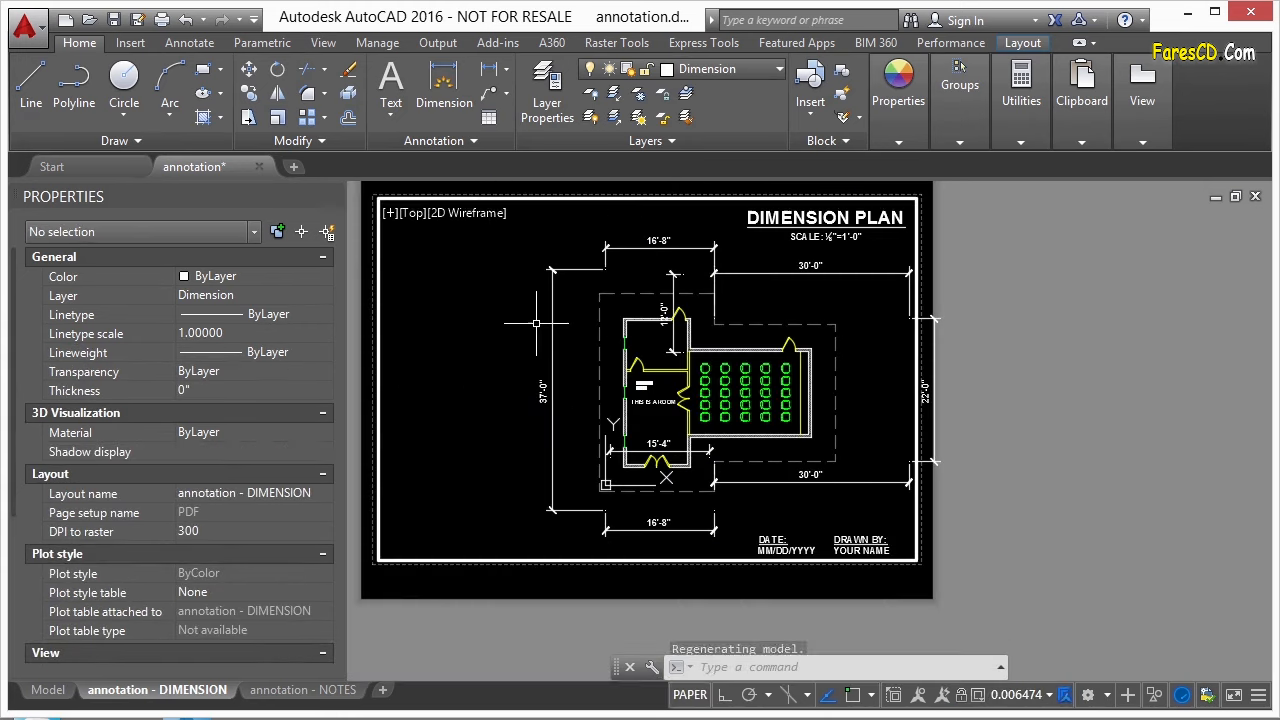
{"action": "left_click", "coordinate": [1033, 697]}
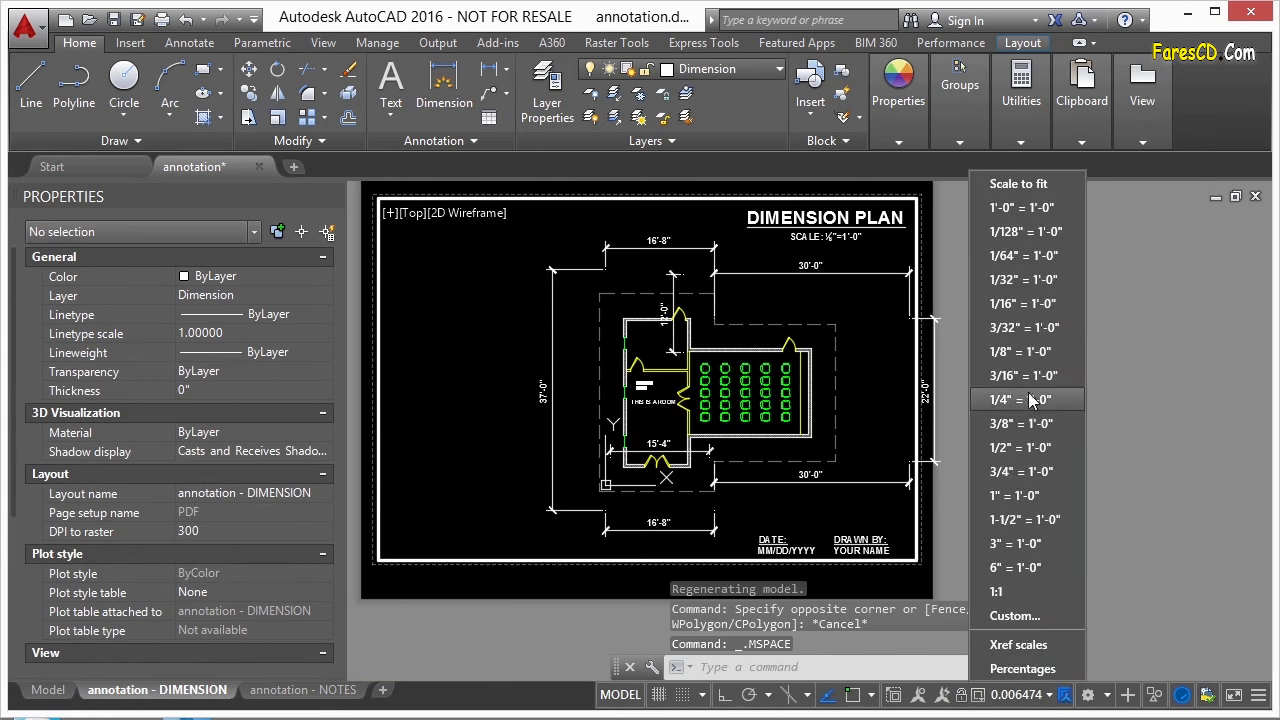
{"action": "left_click", "coordinate": [1035, 352]}
{"action": "double_click", "coordinate": [943, 399]}
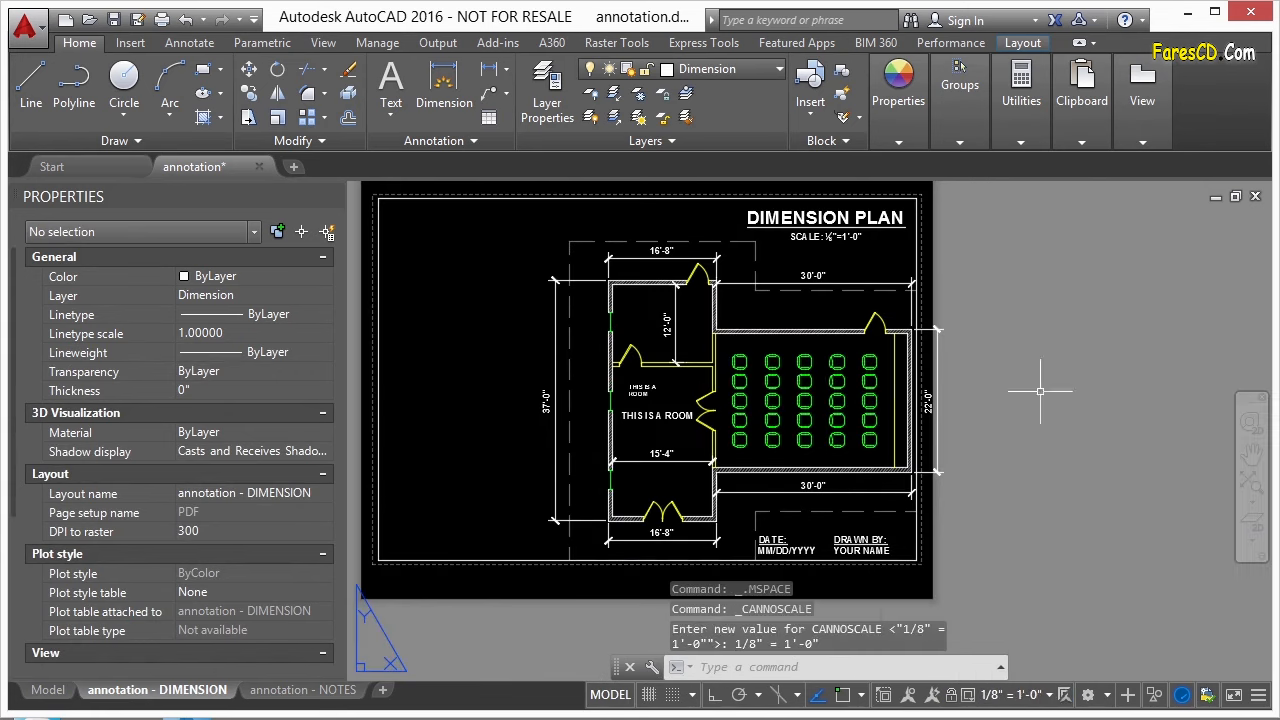
{"action": "type", "text": "REA"}
{"action": "key", "text": "Return"}
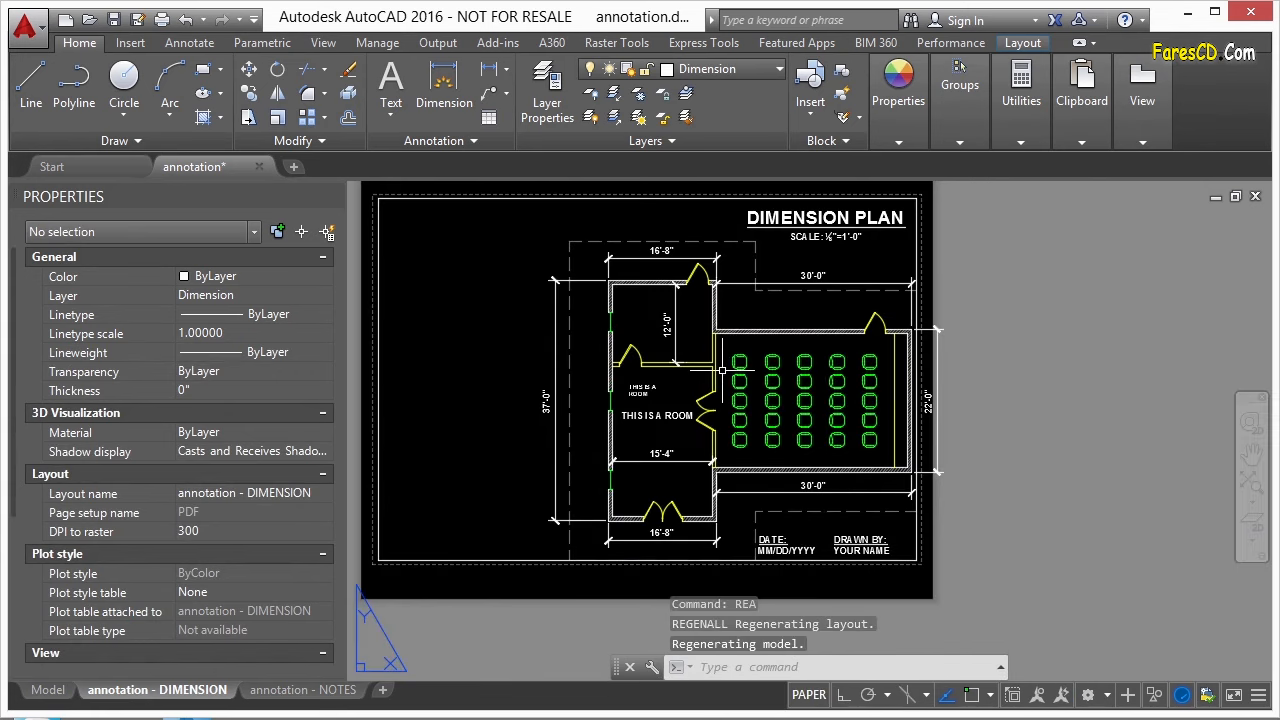
Step: Inside the viewport, add the 1/4" = 1'-0" annotation scale to the annotative THIS IS A ROOM text, leaving nothing selected
{"action": "double_click", "coordinate": [670, 395]}
{"action": "left_click", "coordinate": [660, 415]}
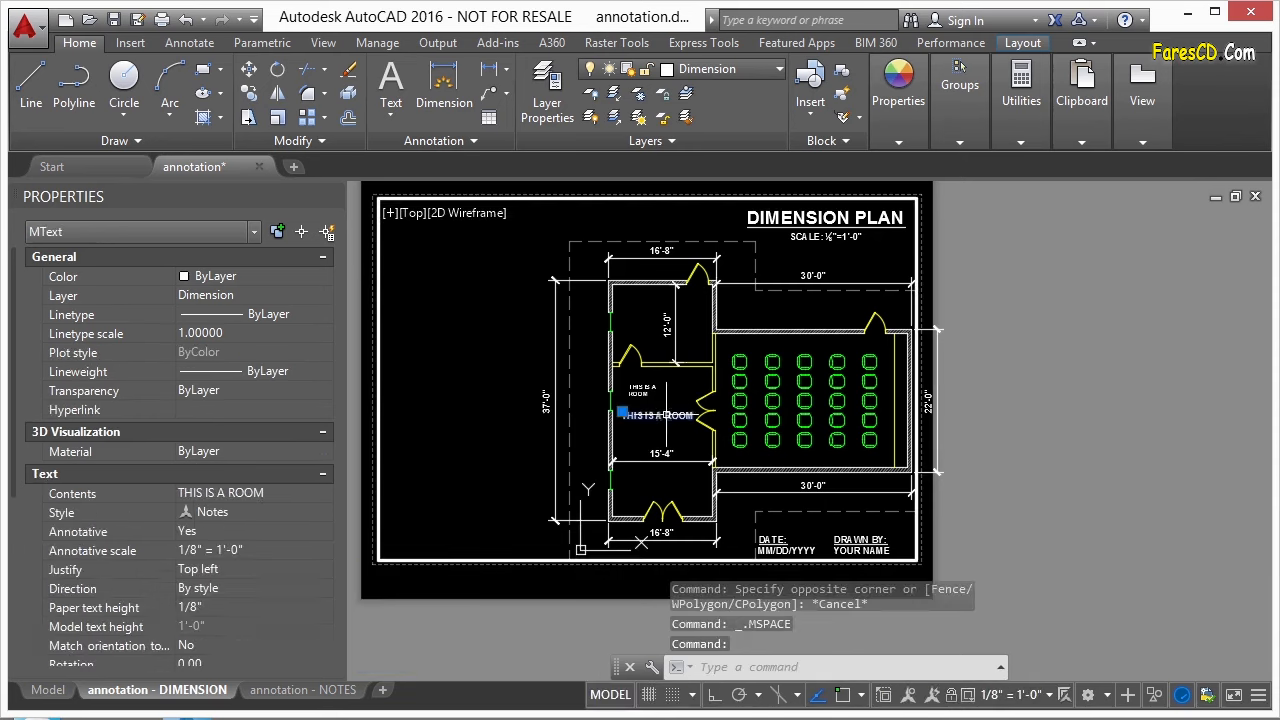
{"action": "left_click", "coordinate": [284, 553]}
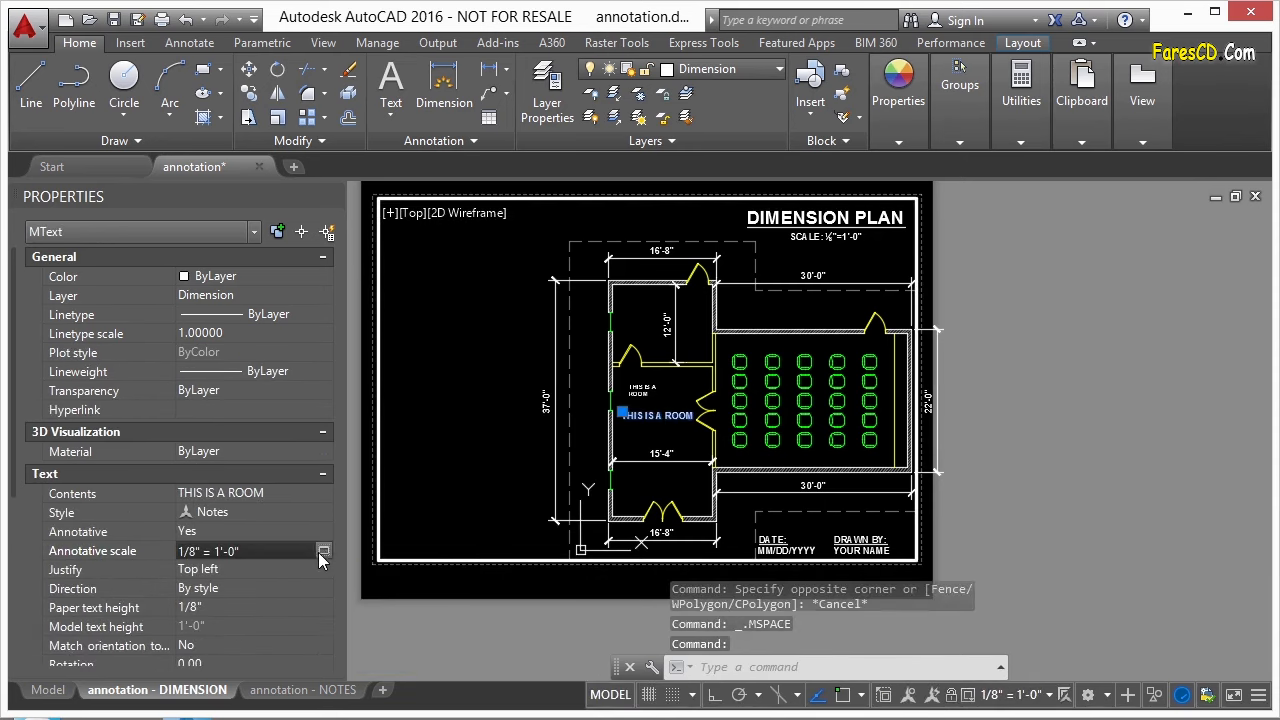
{"action": "left_click", "coordinate": [323, 551]}
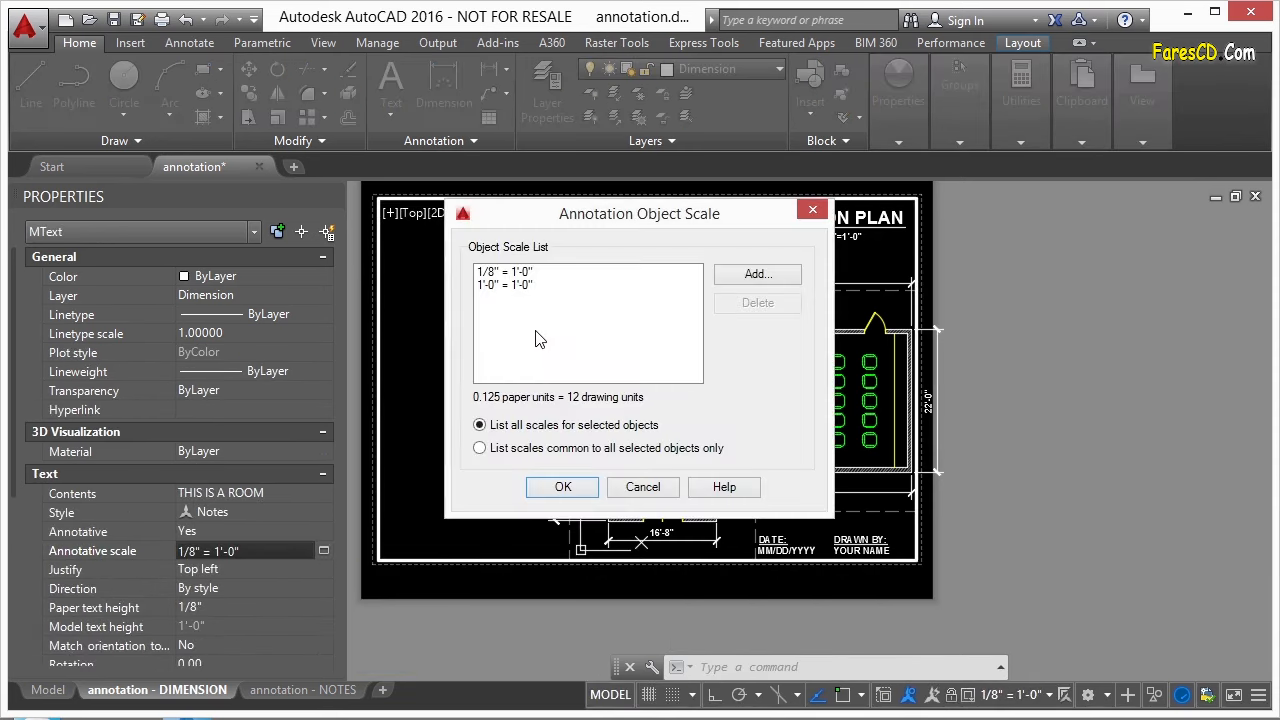
{"action": "left_click", "coordinate": [750, 274]}
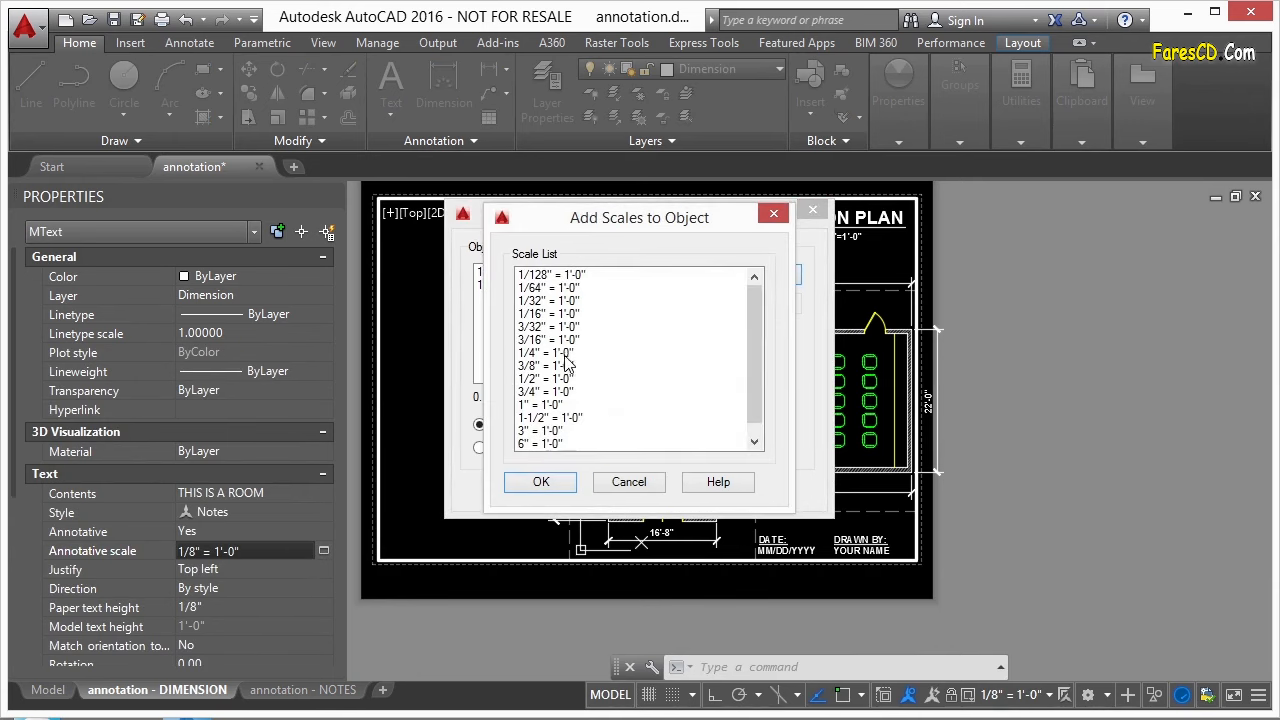
{"action": "left_click", "coordinate": [565, 355]}
{"action": "left_click", "coordinate": [546, 481]}
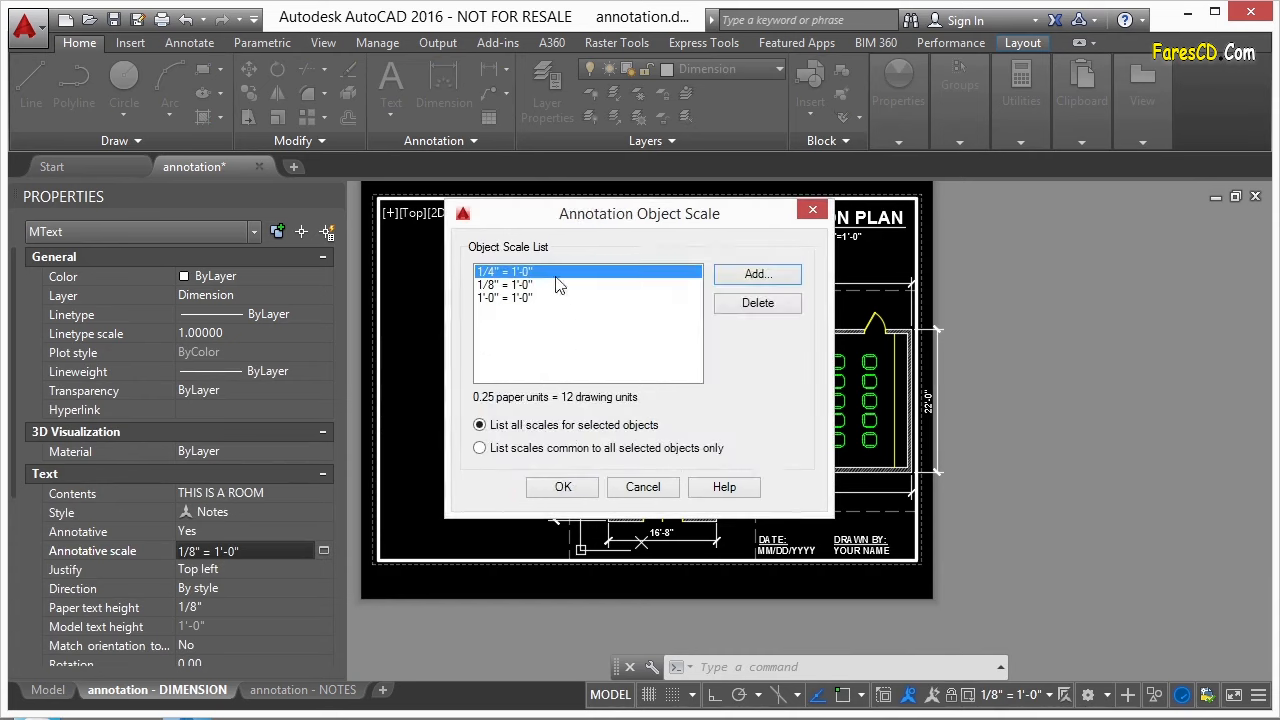
{"action": "left_click", "coordinate": [565, 487]}
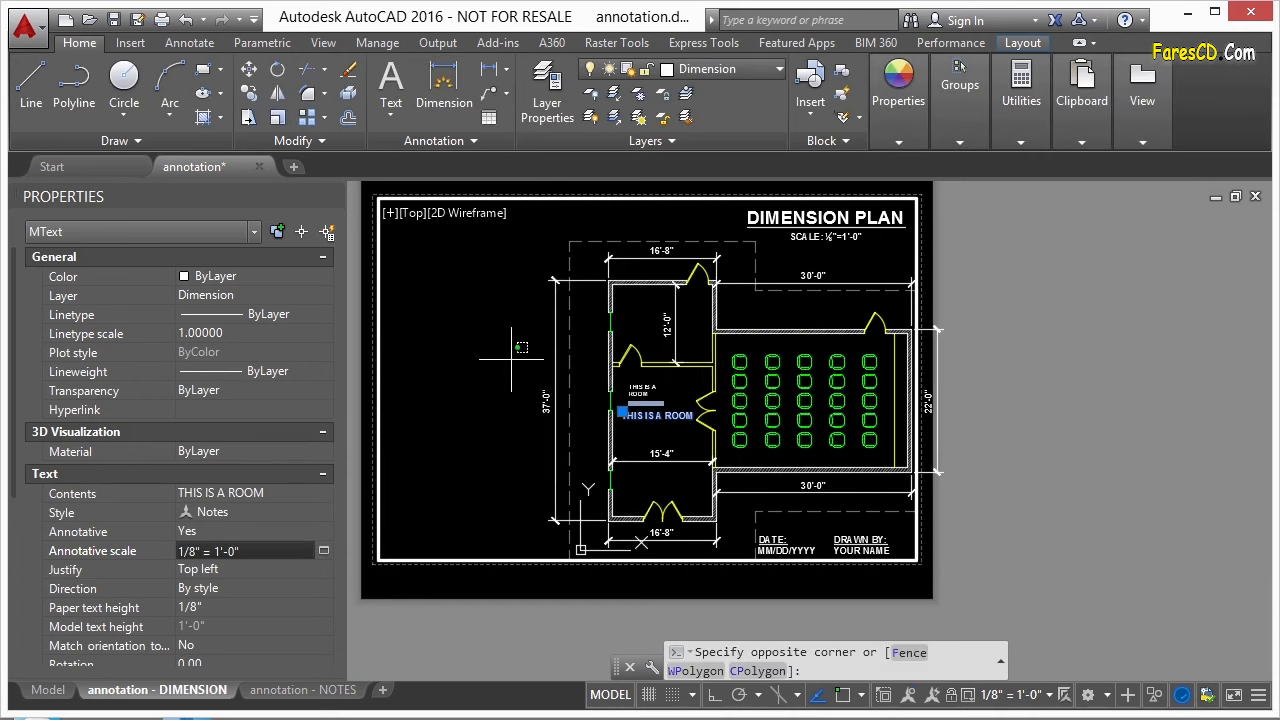
{"action": "key", "text": "Escape"}
{"action": "key", "text": "Escape"}
{"action": "left_click", "coordinate": [479, 323]}
{"action": "left_click", "coordinate": [461, 297]}
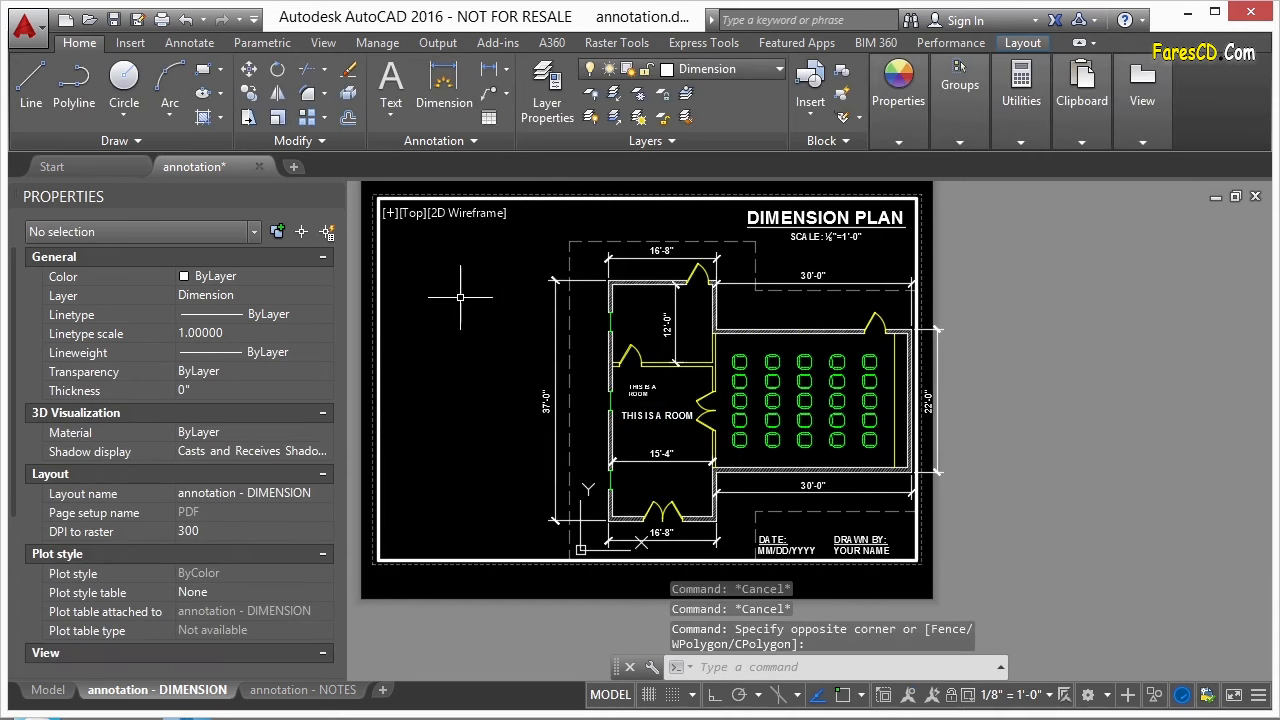
Step: Set the plan viewport's scale to 1/4" = 1'-0", bring both room texts into it, and return to paper space
{"action": "middle_click_drag", "start_coordinate": [671, 354], "coordinate": [546, 338]}
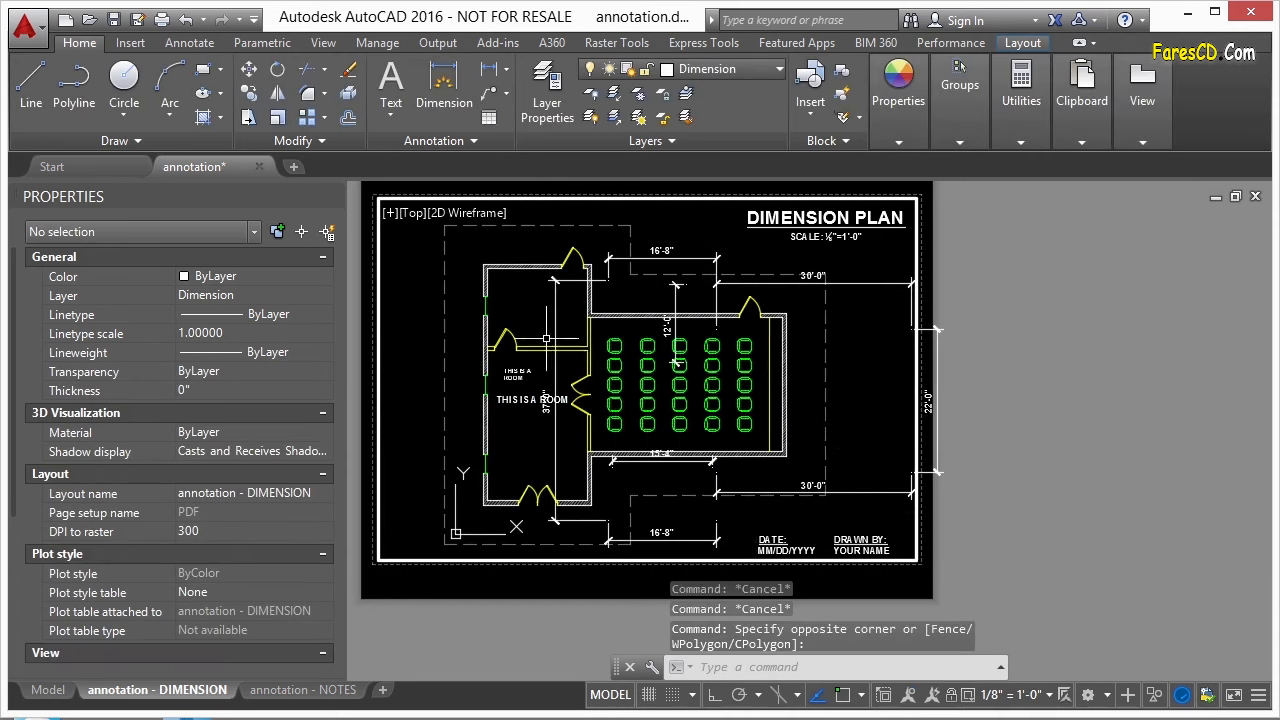
{"action": "left_click", "coordinate": [1002, 695]}
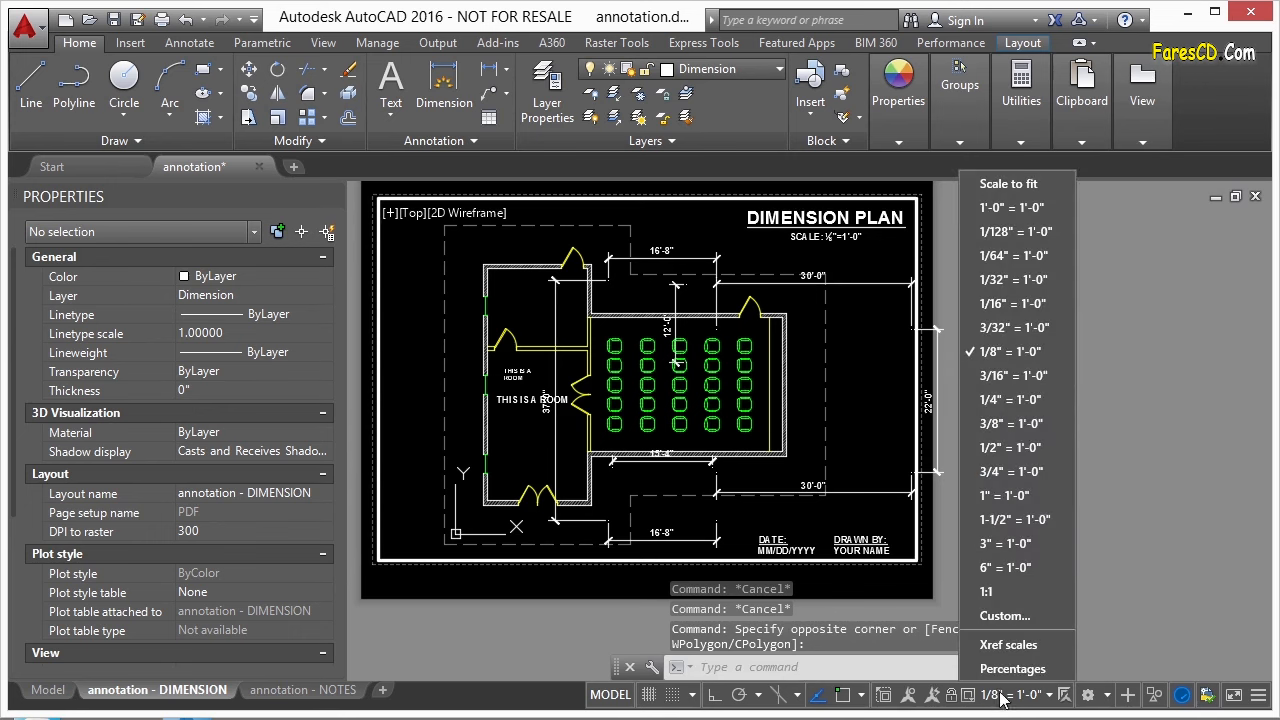
{"action": "left_click", "coordinate": [995, 399]}
{"action": "middle_click_drag", "start_coordinate": [404, 400], "coordinate": [554, 398]}
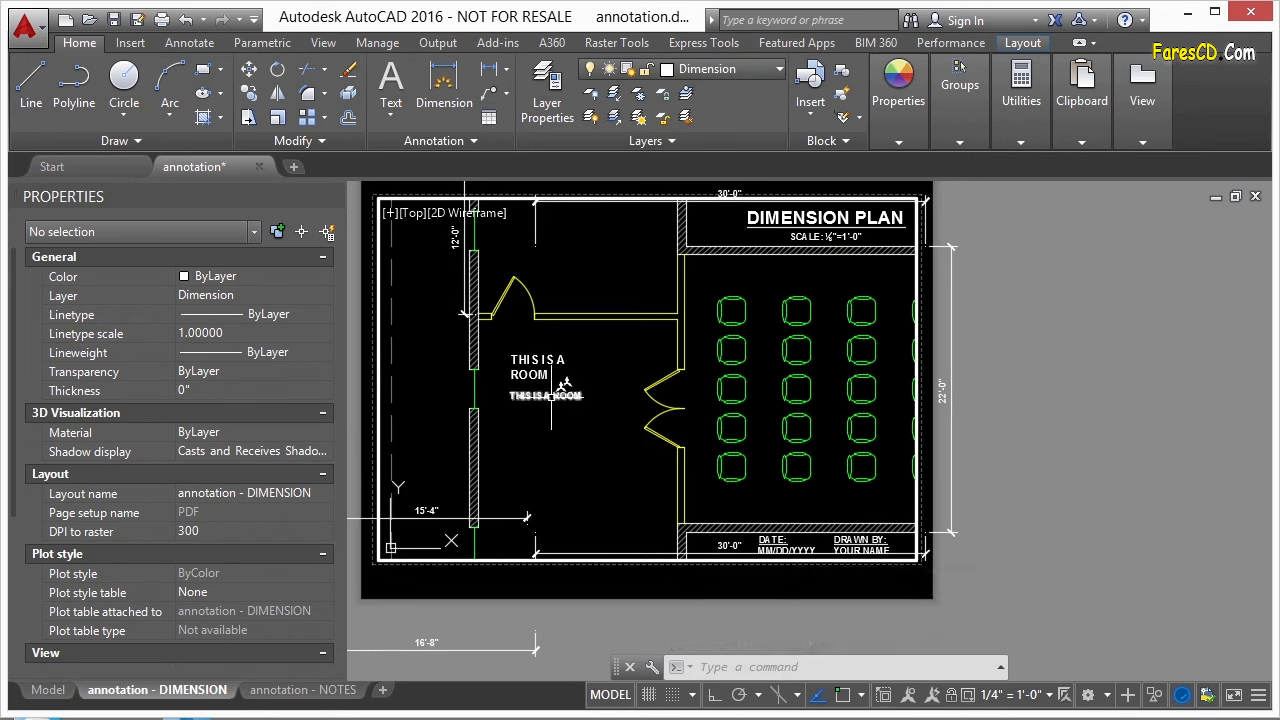
{"action": "double_click", "coordinate": [1030, 410]}
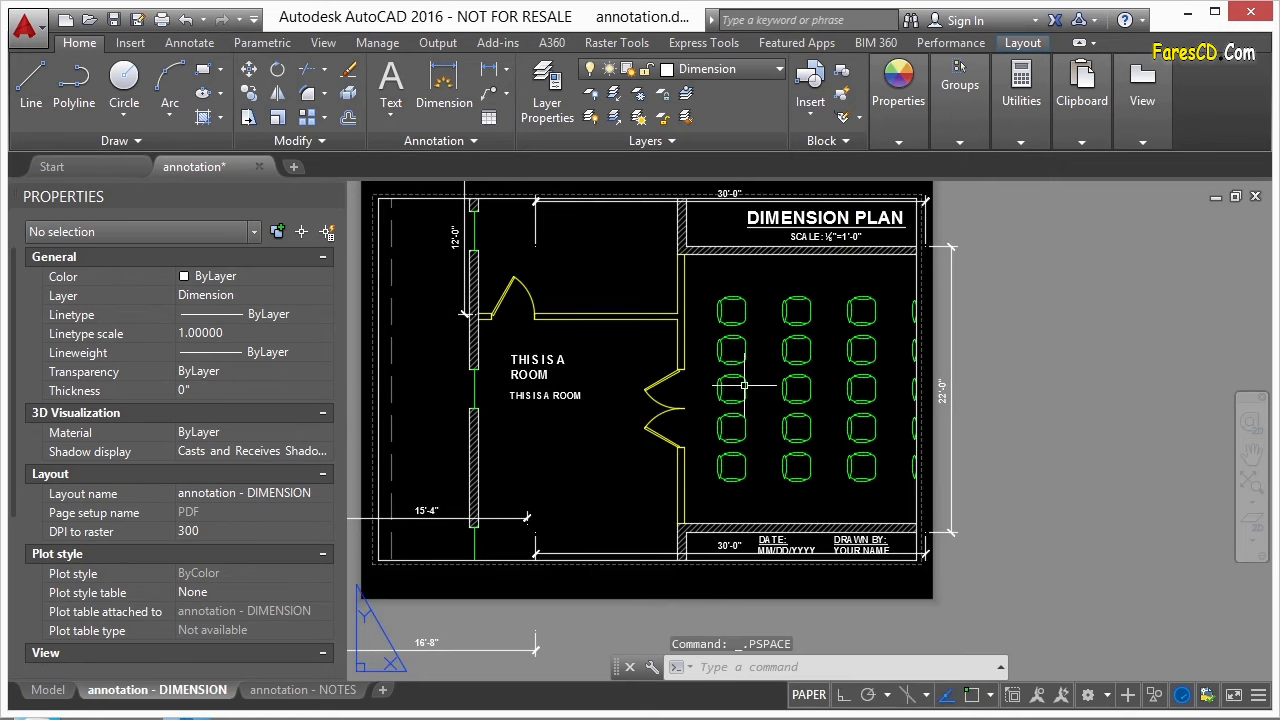
{"action": "scroll", "coordinate": [699, 372], "scroll_direction": "down", "scroll_amount": 4}
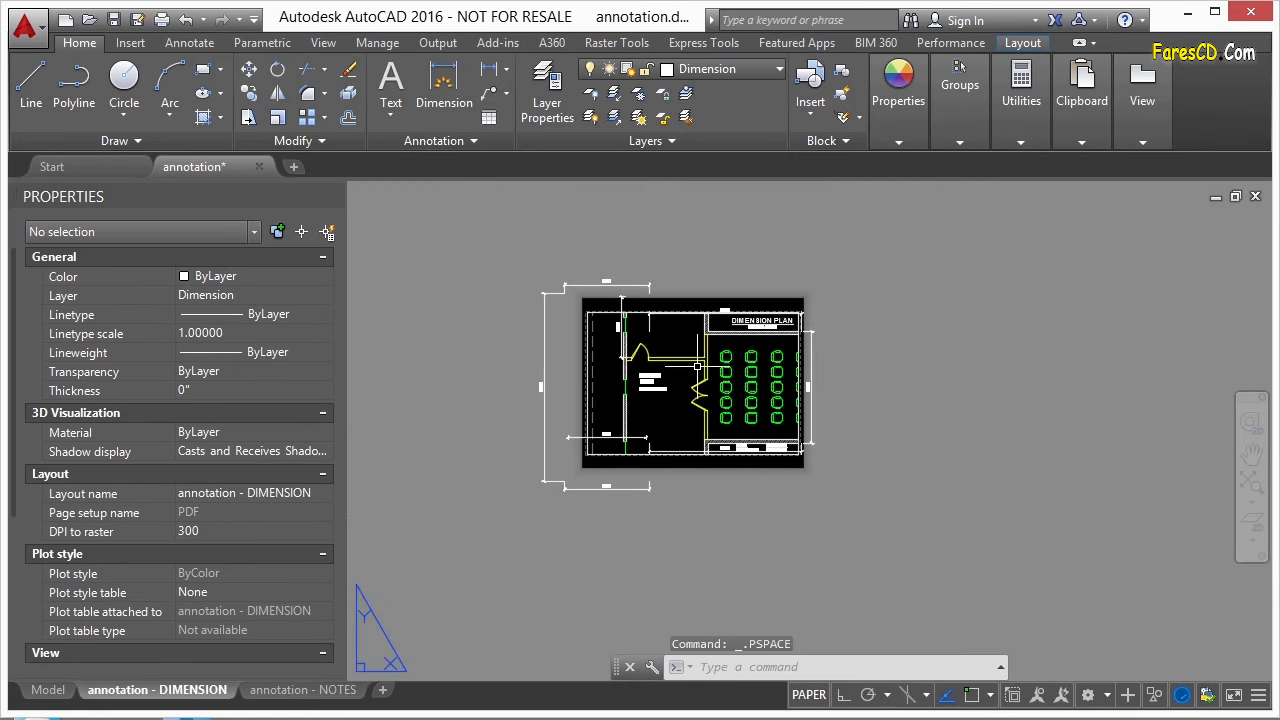